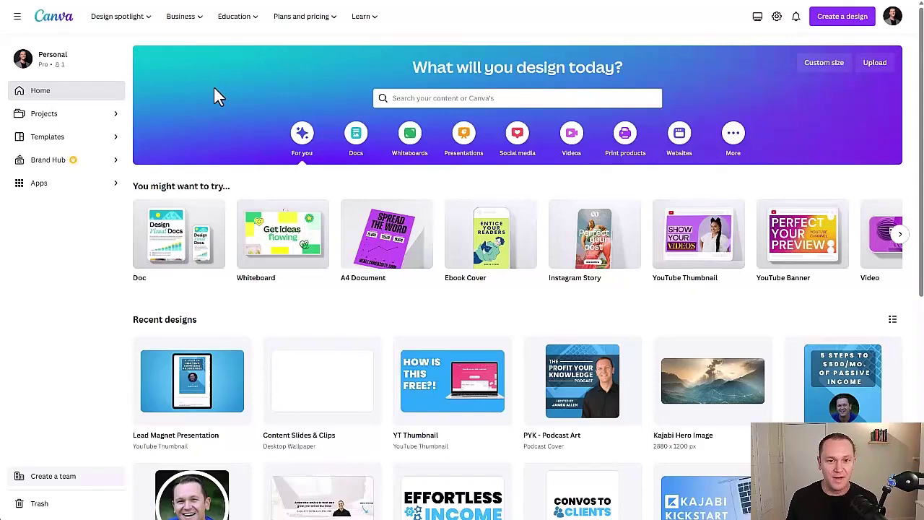
Search the templates for "ebook template".
click(429, 98)
text(eboo)
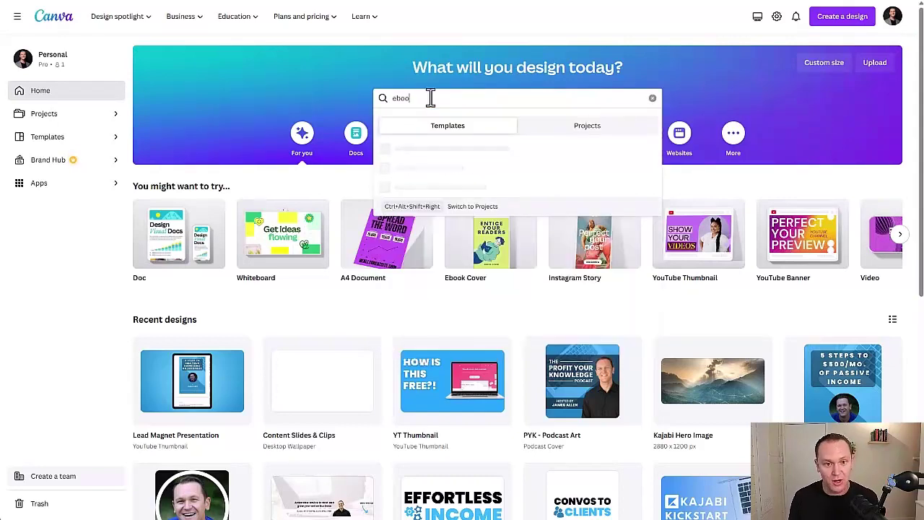
text(k)
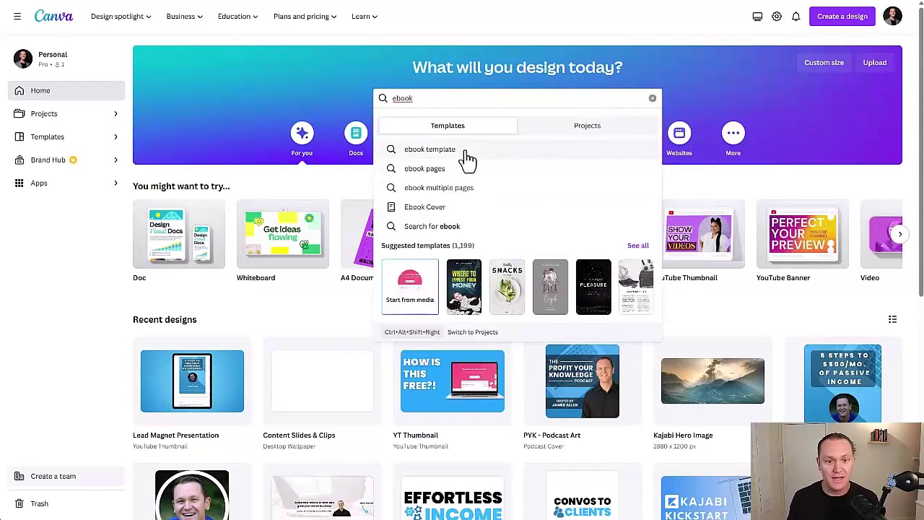
click(467, 153)
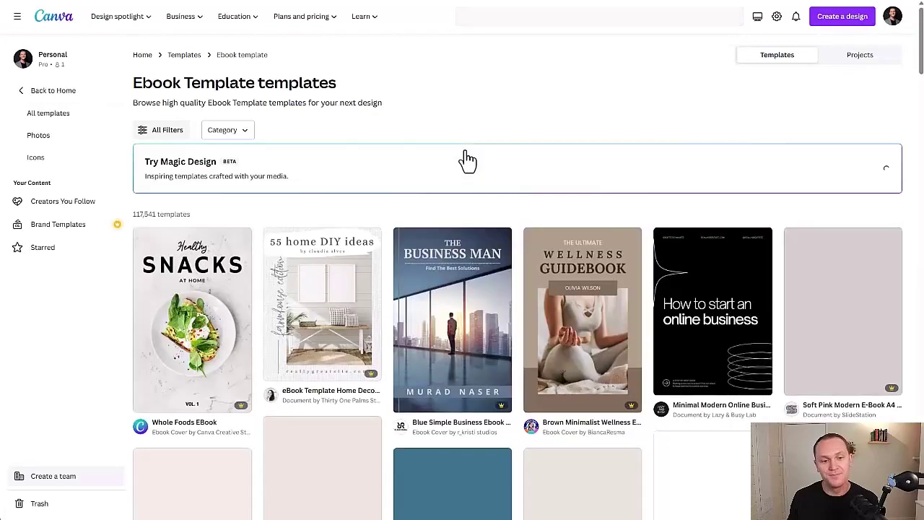
Examine the ebook template results, comparing cover designs and multi-page previews.
scroll(448, 162, down, 5)
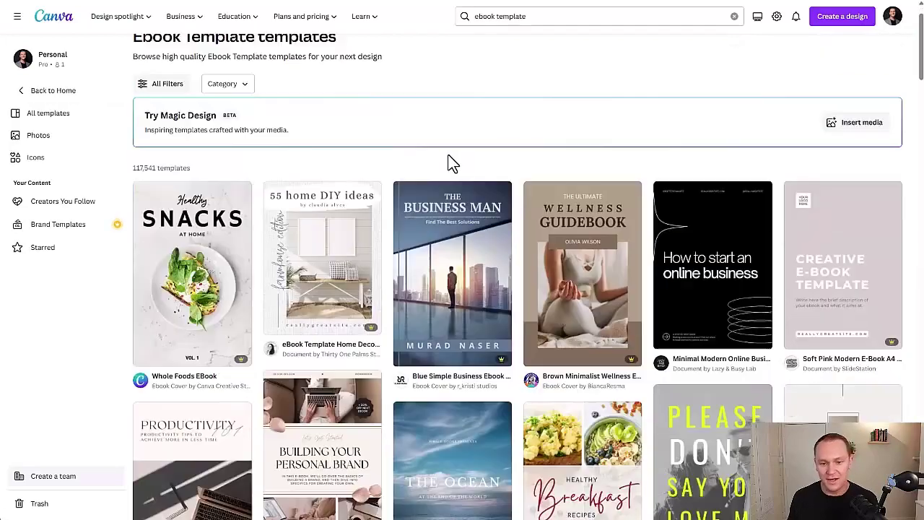
scroll(450, 165, up, 1)
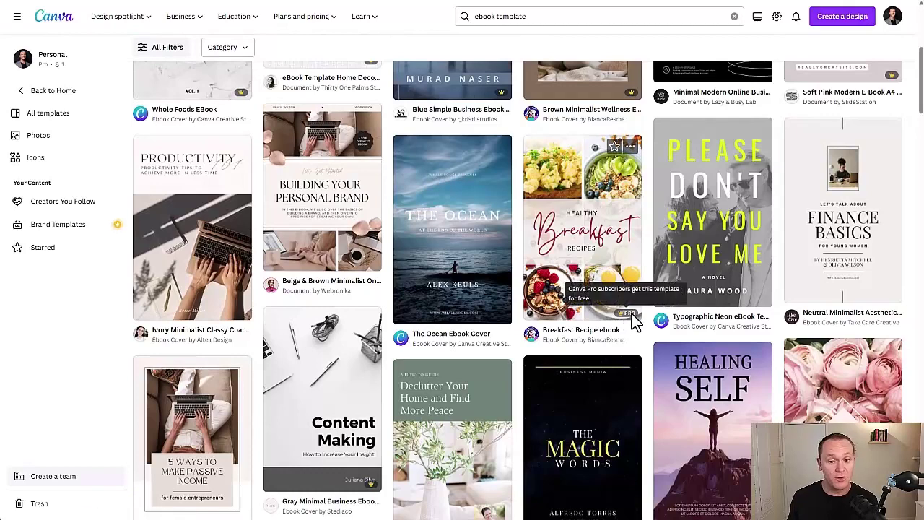
scroll(618, 314, up, 2)
scroll(609, 306, up, 1)
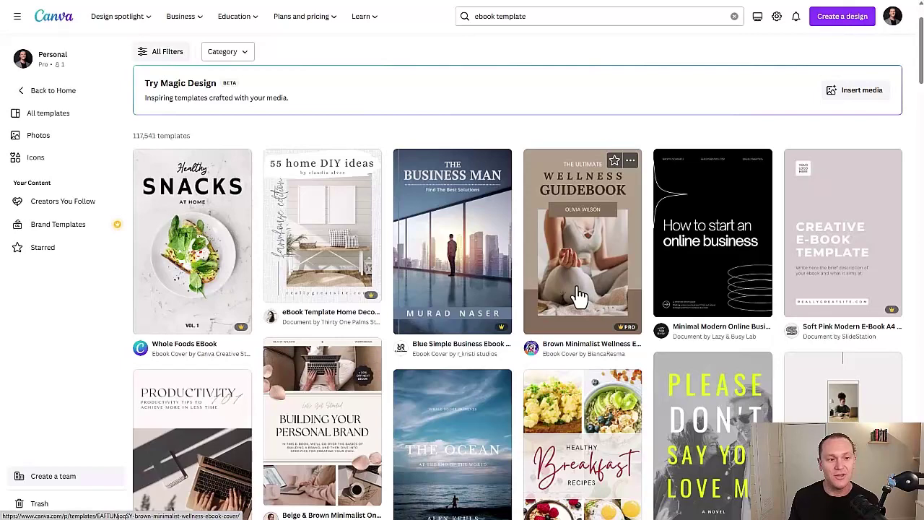
scroll(580, 297, down, 2)
scroll(578, 296, up, 1)
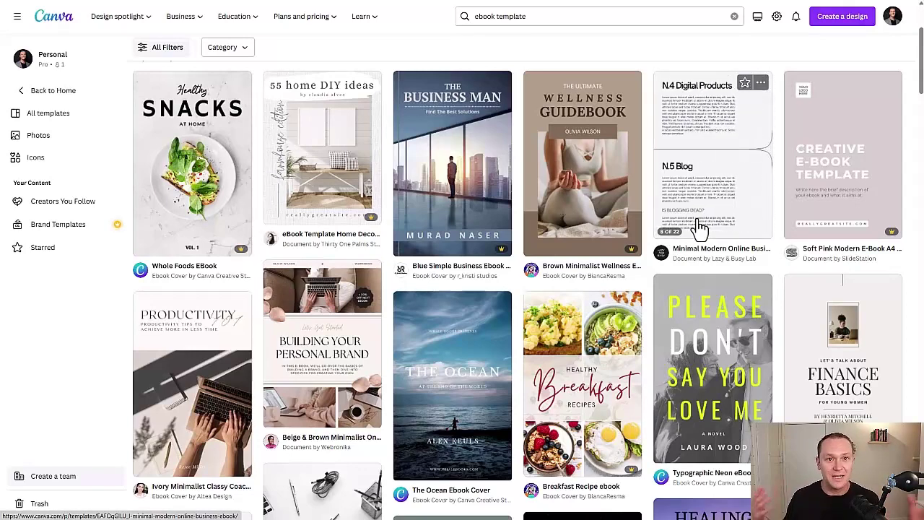
scroll(689, 206, down, 2)
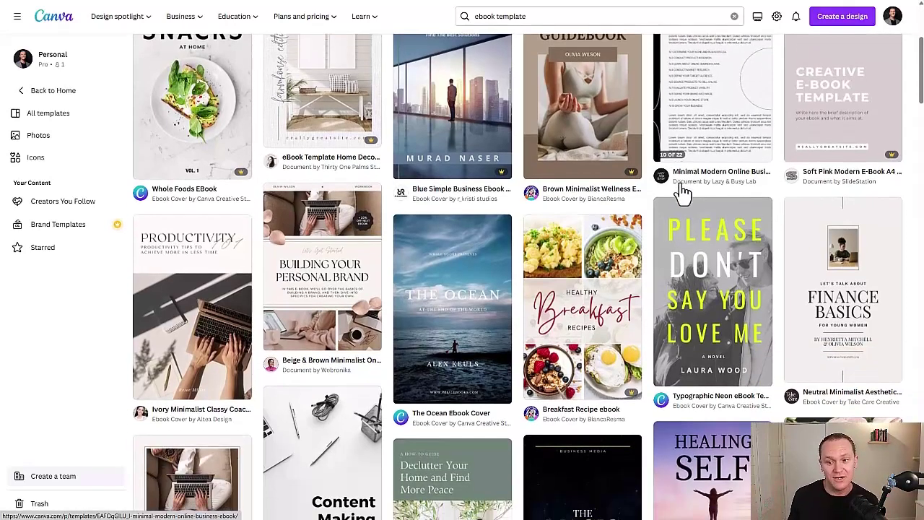
scroll(683, 191, down, 1)
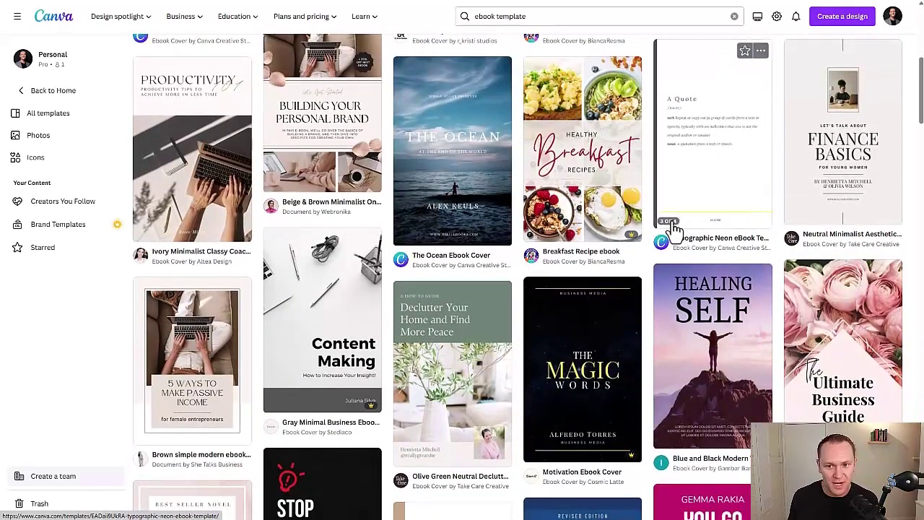
scroll(446, 278, down, 2)
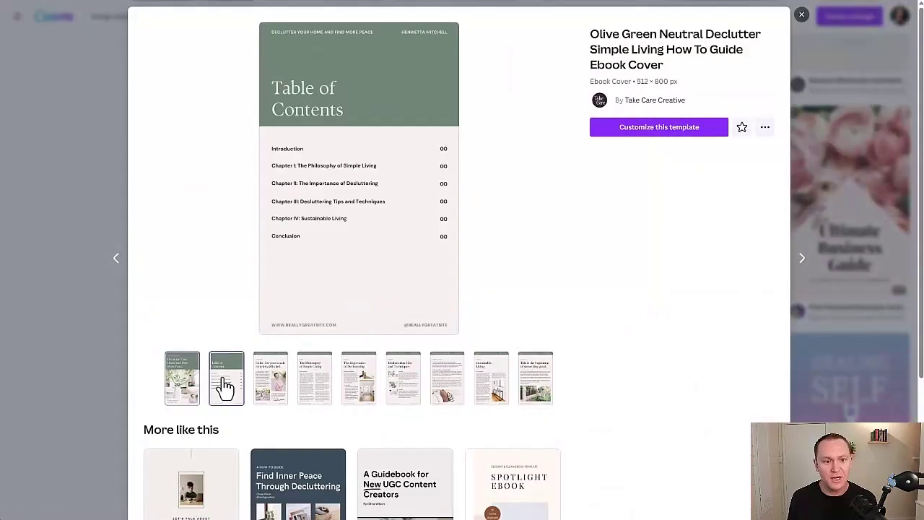
Preview the pages of the Olive Green Neutral Declutter ebook template and open it for customizing.
click(268, 390)
click(231, 390)
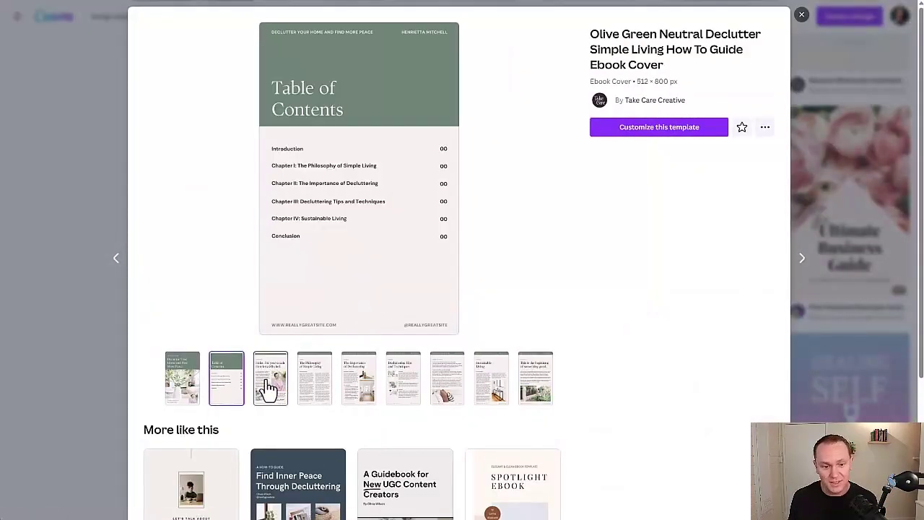
click(269, 388)
click(317, 386)
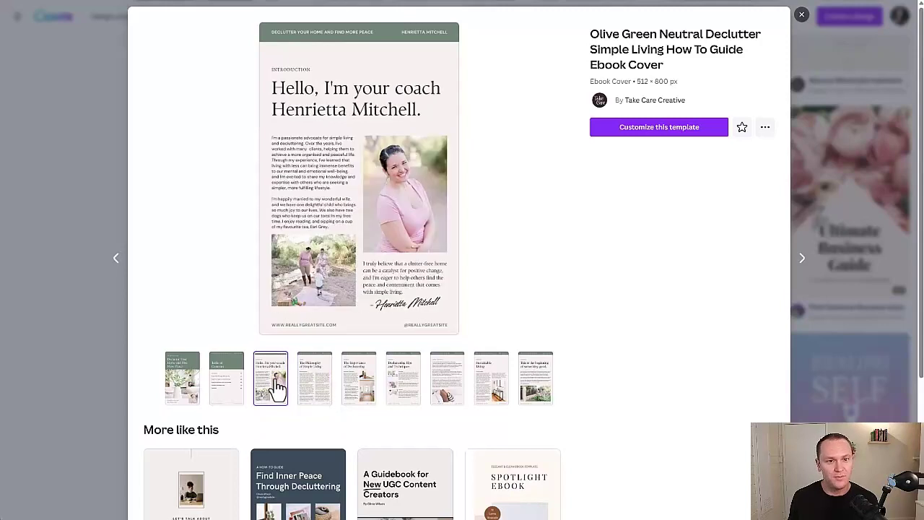
click(363, 389)
click(407, 388)
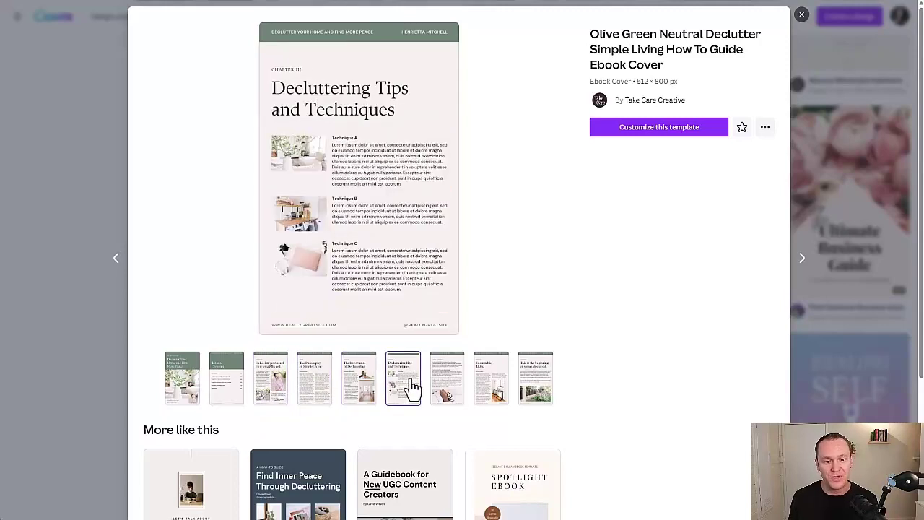
click(444, 387)
click(491, 382)
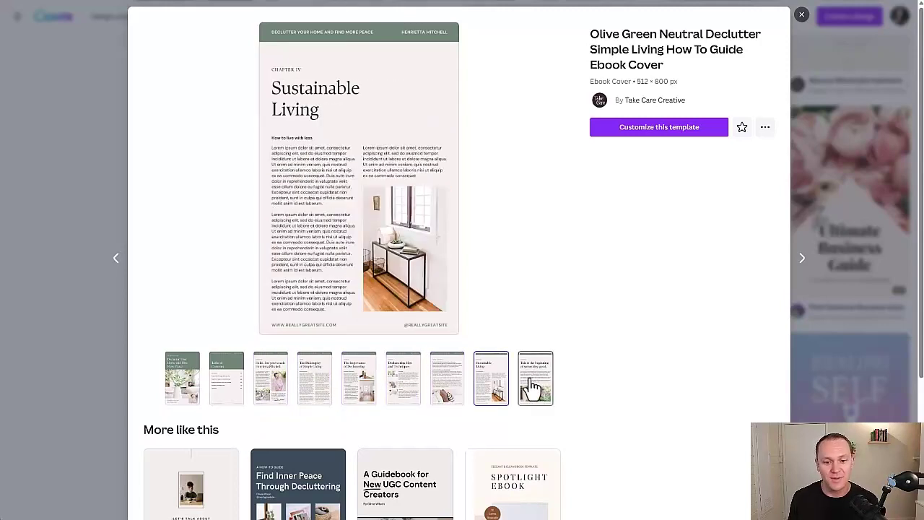
click(536, 387)
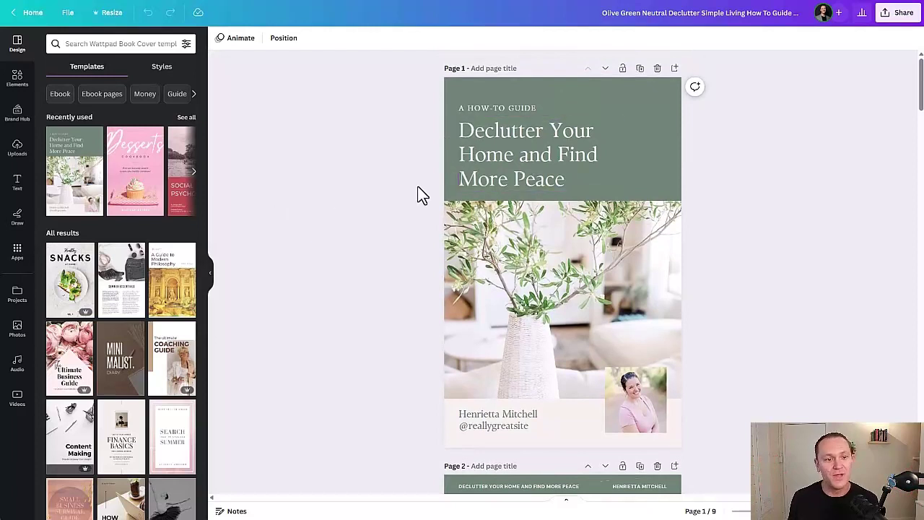
Try The Youngest Script font on the cover title "Declutter Your Home and Find More Peace" and undo it.
double_click(494, 153)
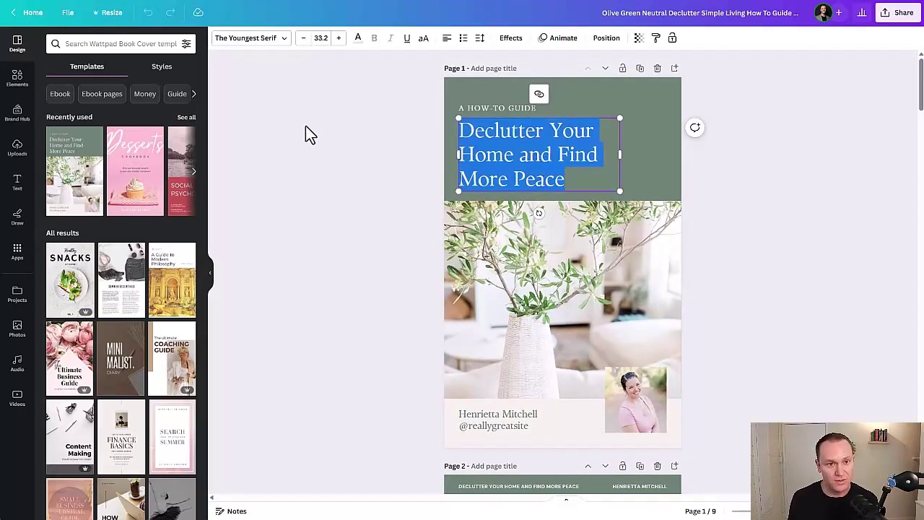
click(262, 39)
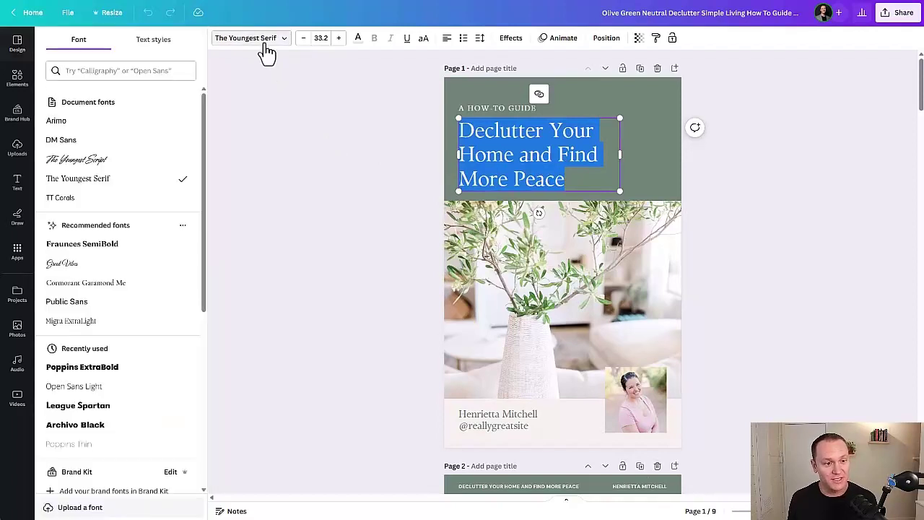
click(101, 166)
key(ctrl+z)
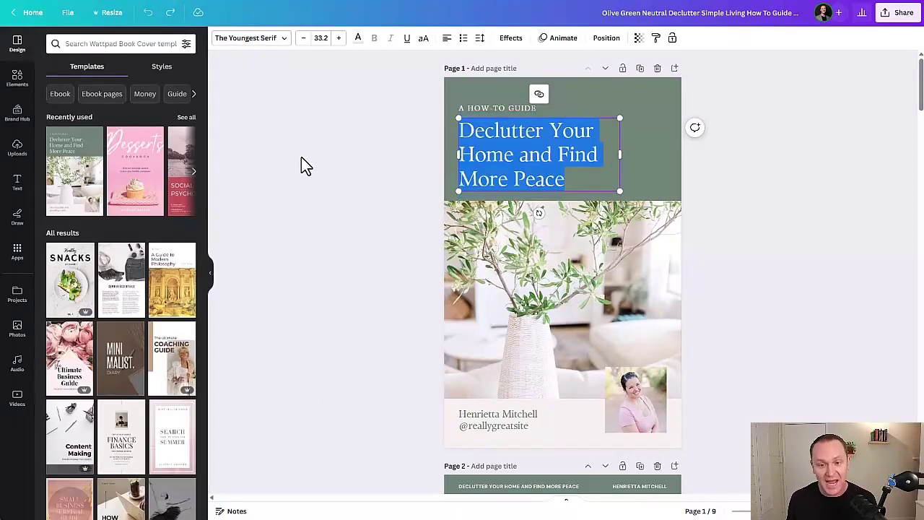
click(302, 156)
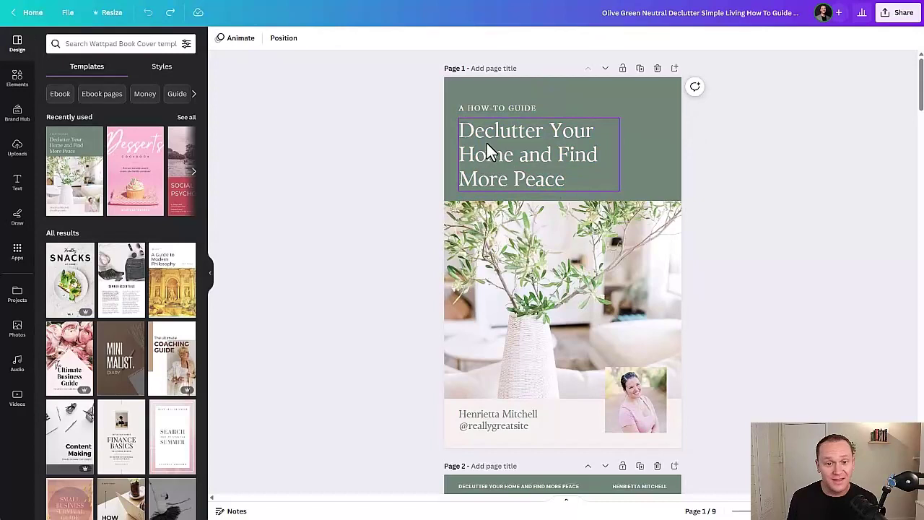
Try a solid yellow background behind the cover title and undo it.
scroll(391, 163, down, 2)
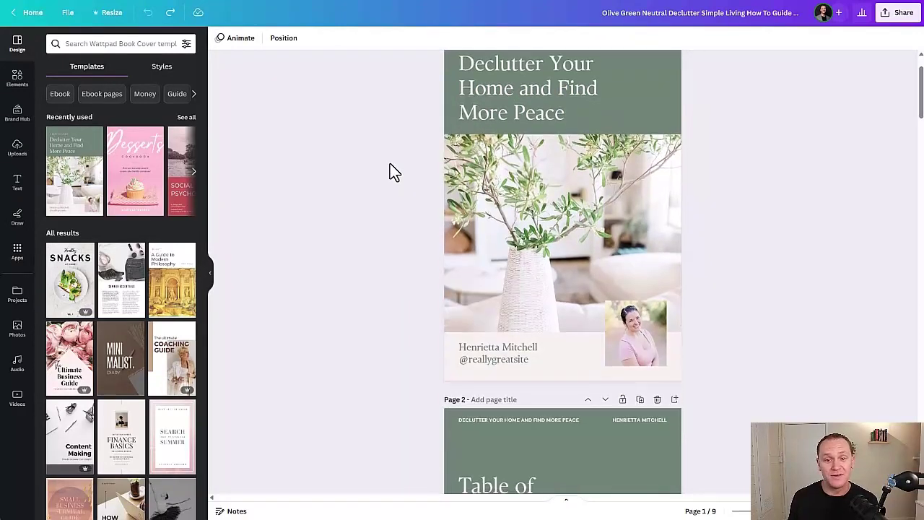
scroll(390, 171, up, 2)
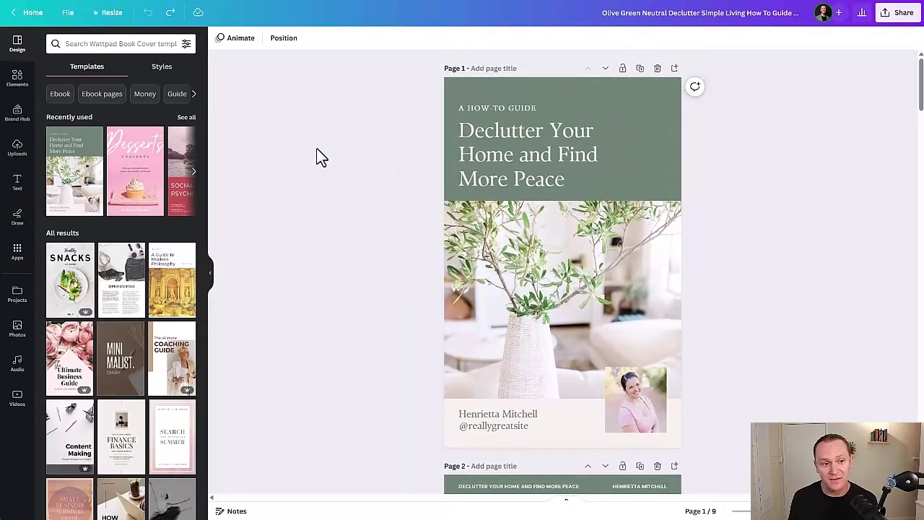
click(666, 138)
click(221, 39)
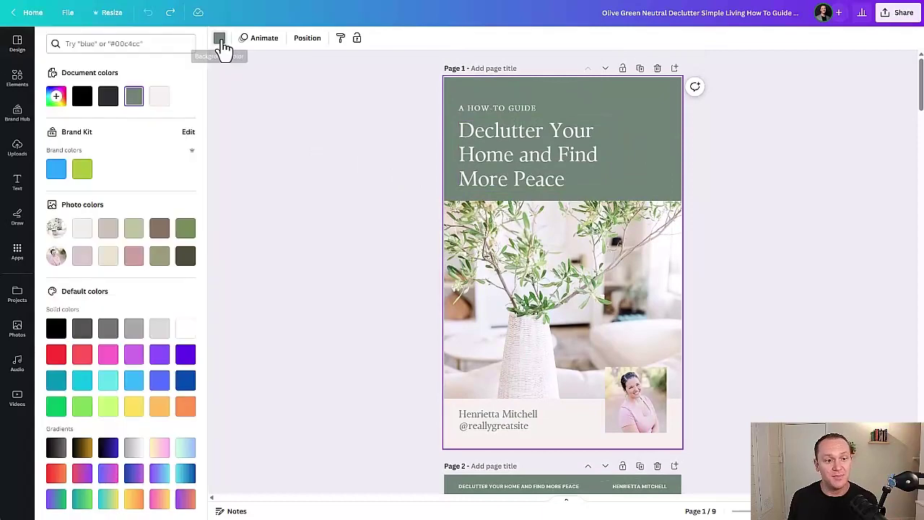
click(133, 407)
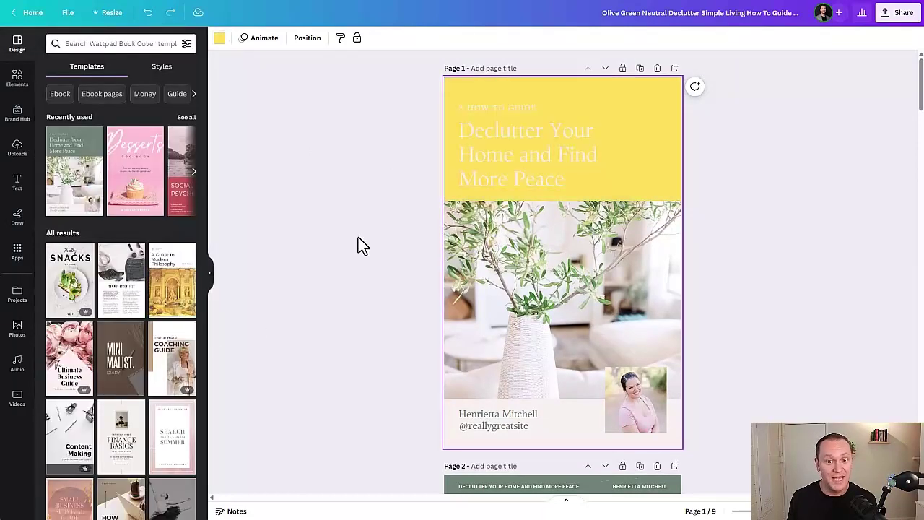
key(ctrl+z)
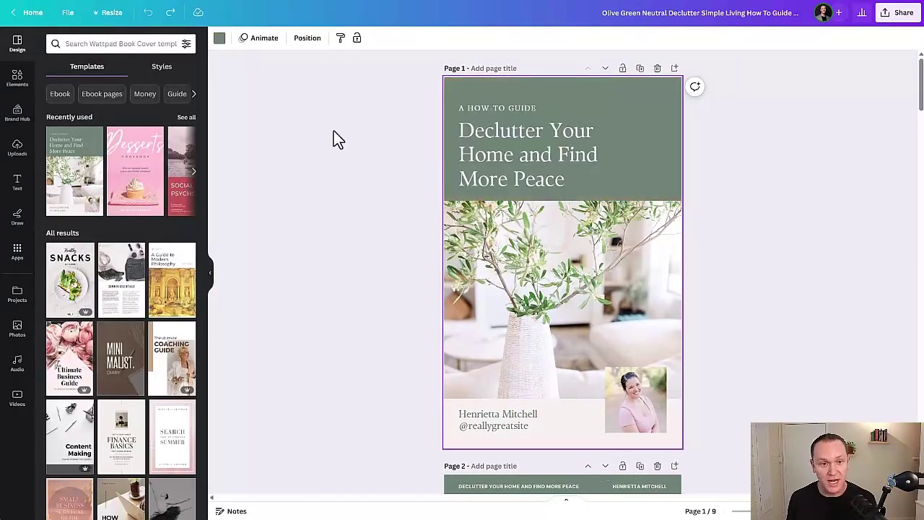
click(221, 39)
Replace the cover's plant photo with the recommended hallway photo showing a wooden door.
double_click(475, 269)
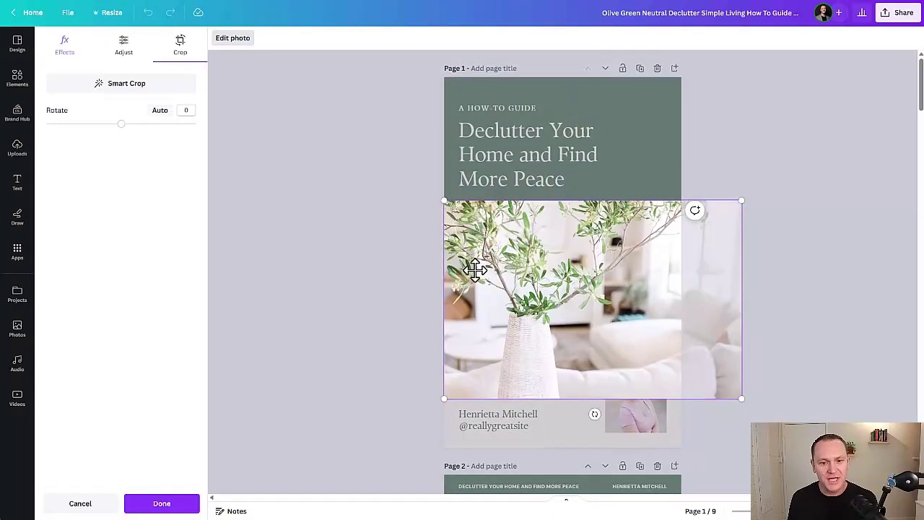
click(349, 283)
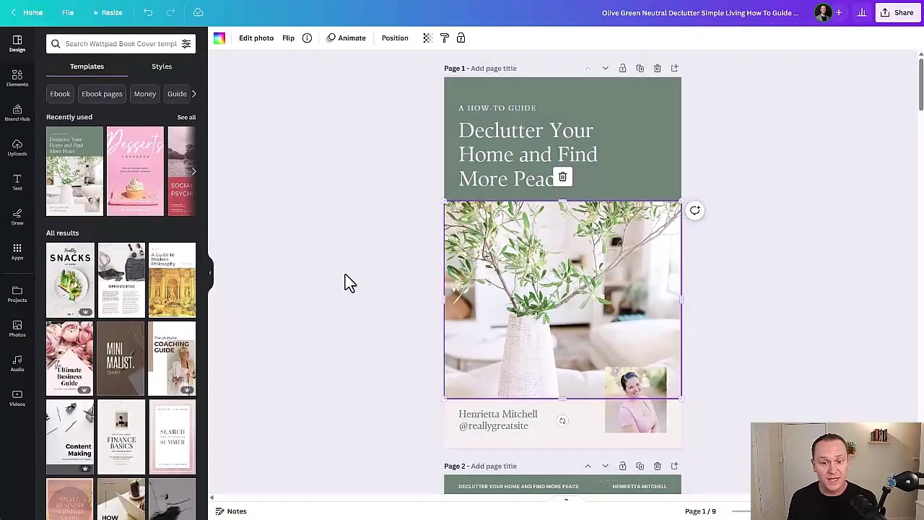
click(19, 341)
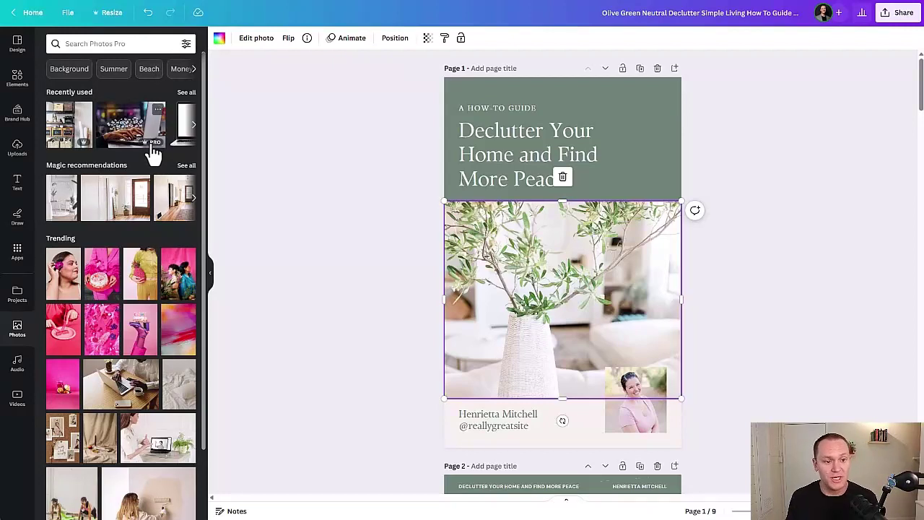
drag(134, 210, 469, 264)
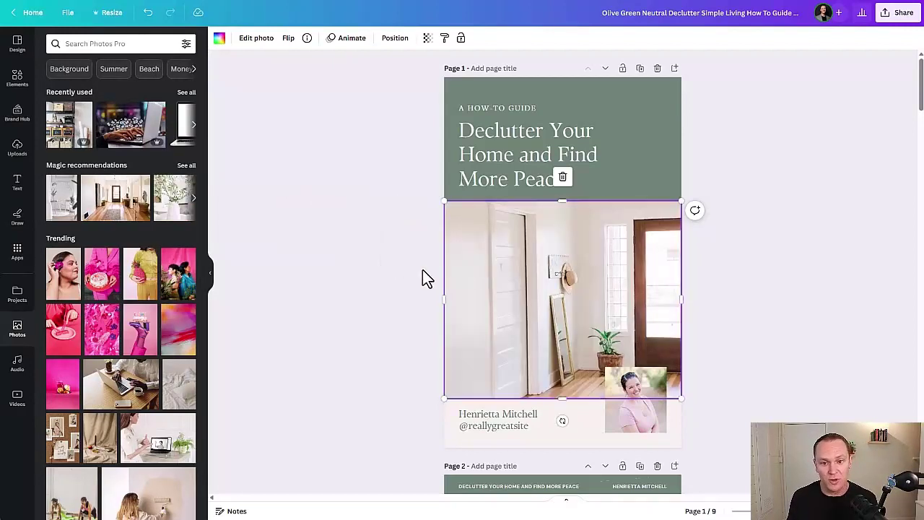
Search the photos for "nutrition" and replace the cover photo with the one of fish, meat, eggs and grapes.
click(104, 43)
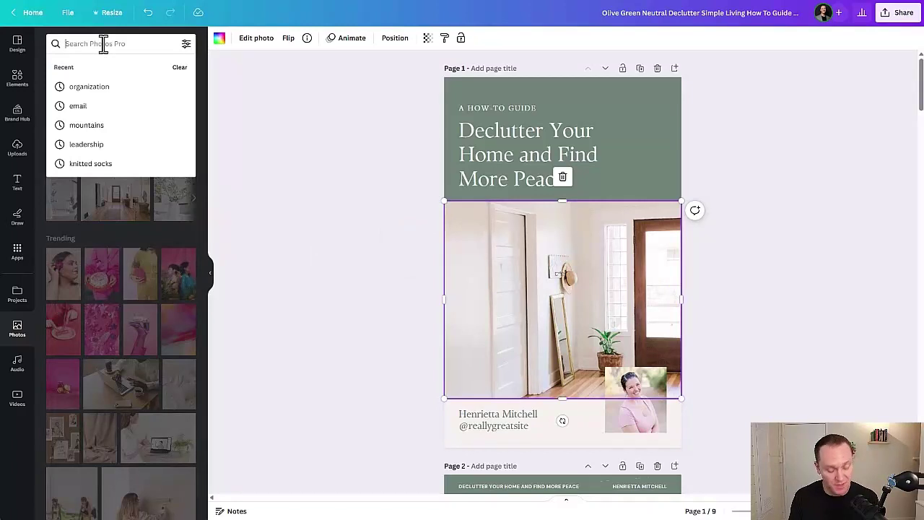
text(nutrition)
key(Return)
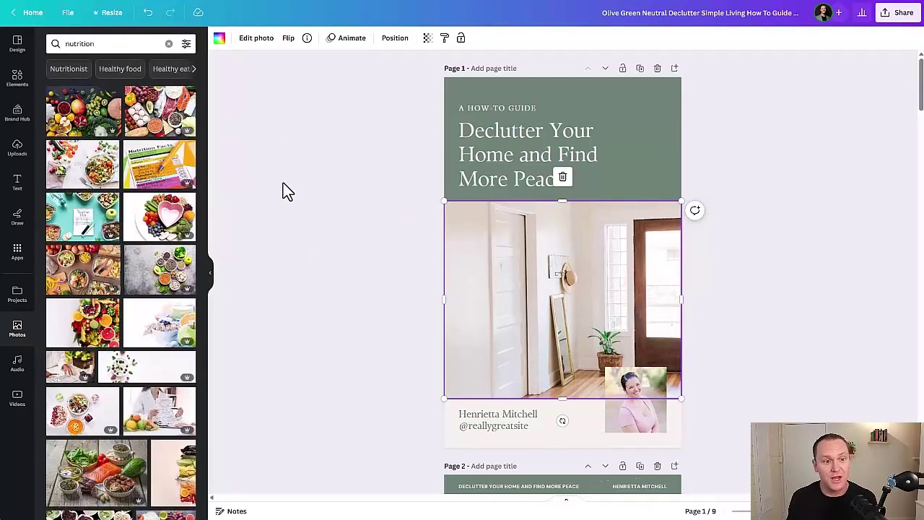
drag(159, 112, 488, 304)
click(379, 281)
Open the author name and handle text on the cover for editing.
scroll(378, 281, down, 5)
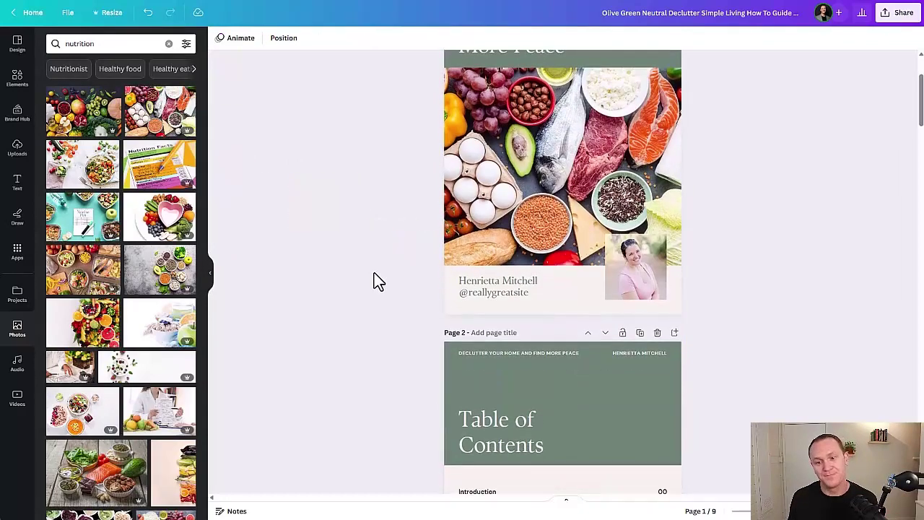
double_click(498, 220)
scroll(372, 217, up, 2)
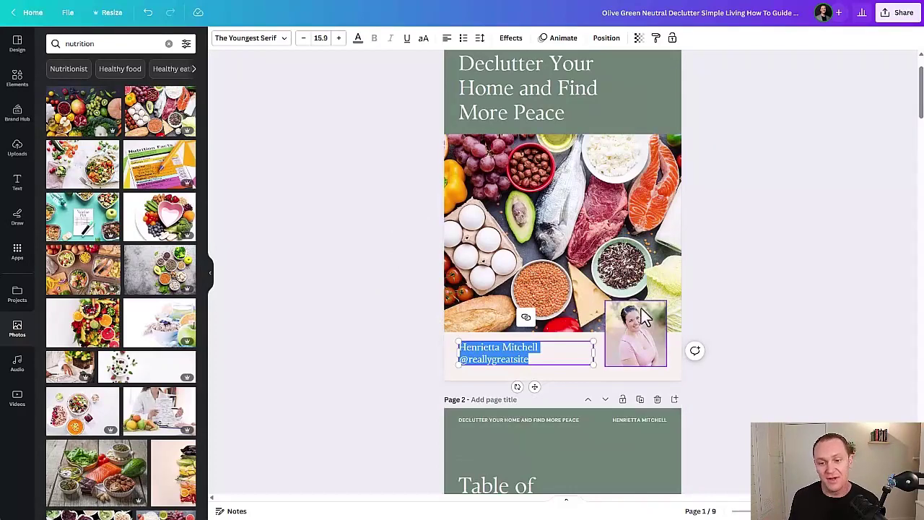
Duplicate page 4, the Chapter I page "The Philosophy of Simple Living".
scroll(383, 220, down, 4)
scroll(383, 223, down, 1)
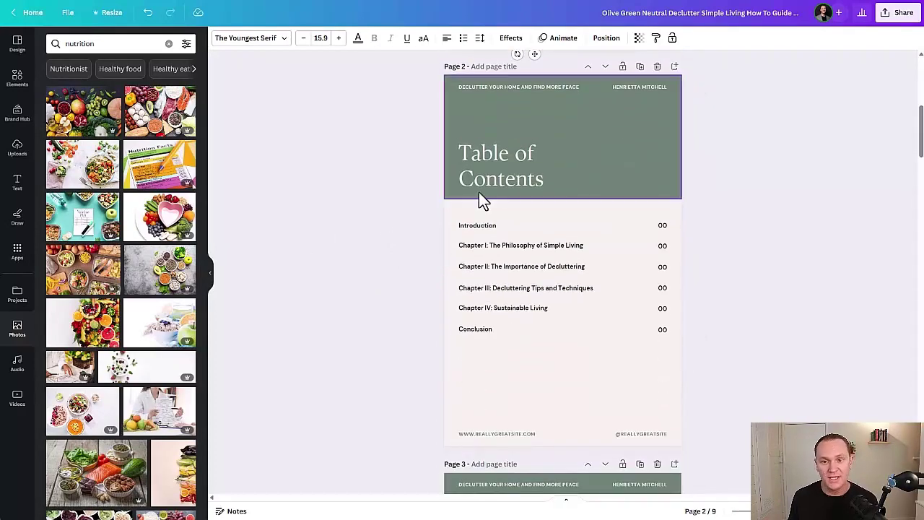
scroll(469, 209, down, 7)
scroll(423, 208, down, 5)
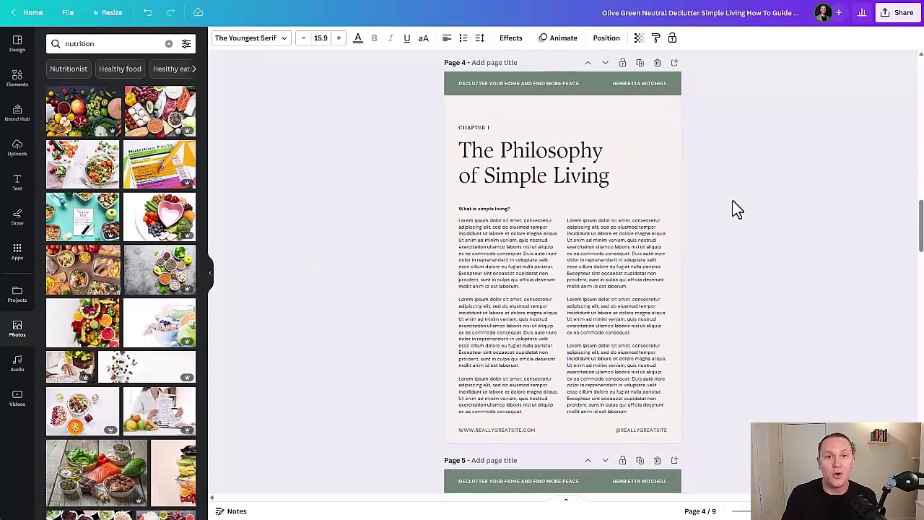
click(641, 64)
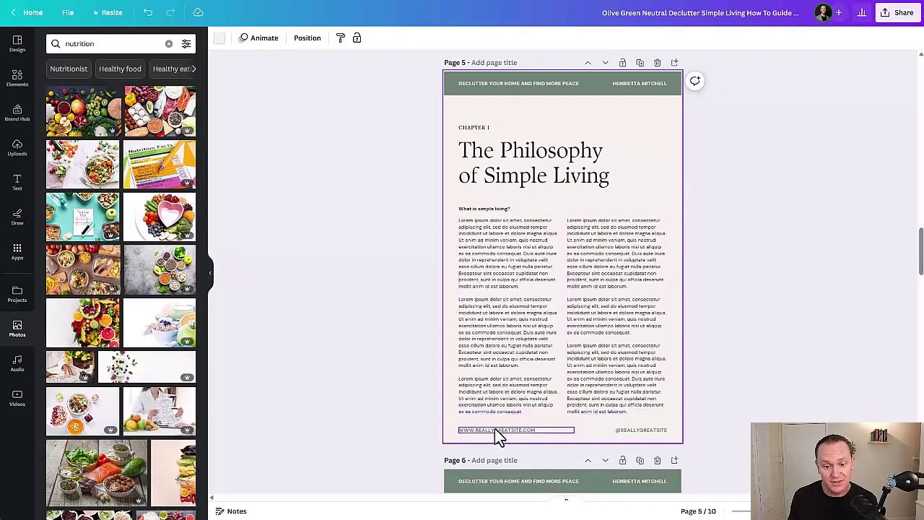
Move the duplicated "The Philosophy of Simple Living" page down one position, placing it after the Chapter II page.
scroll(495, 438, up, 4)
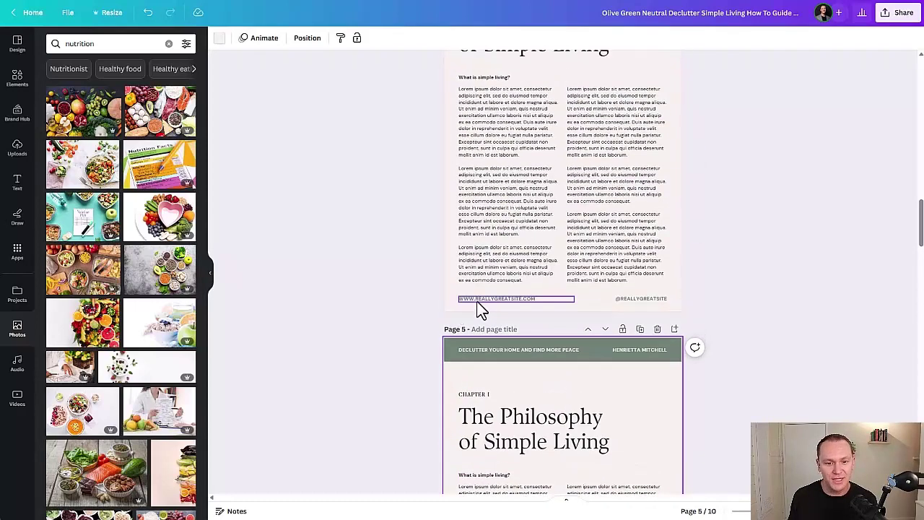
scroll(546, 287, up, 5)
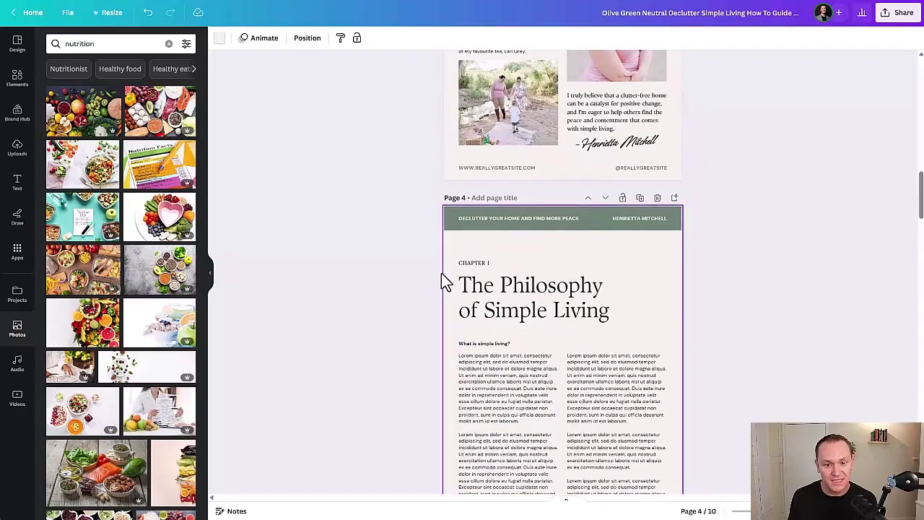
click(640, 197)
scroll(634, 305, down, 10)
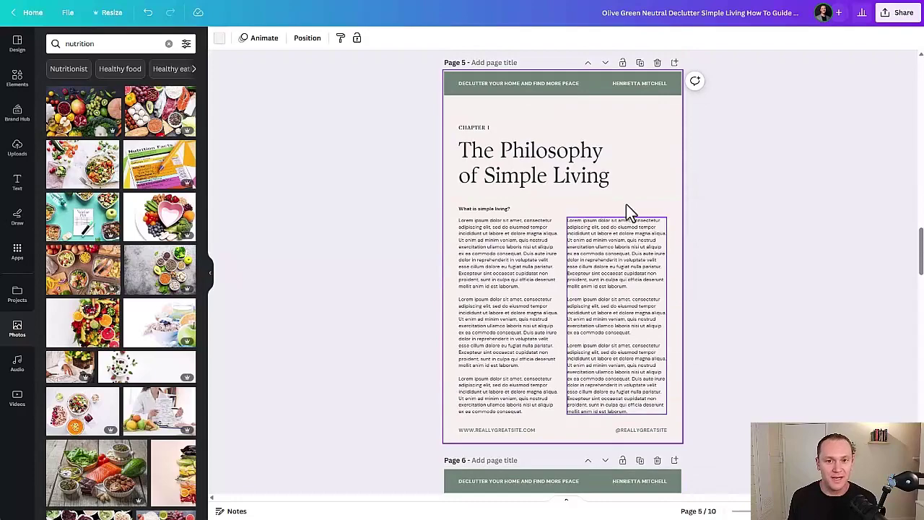
scroll(607, 73, up, 2)
scroll(609, 77, down, 2)
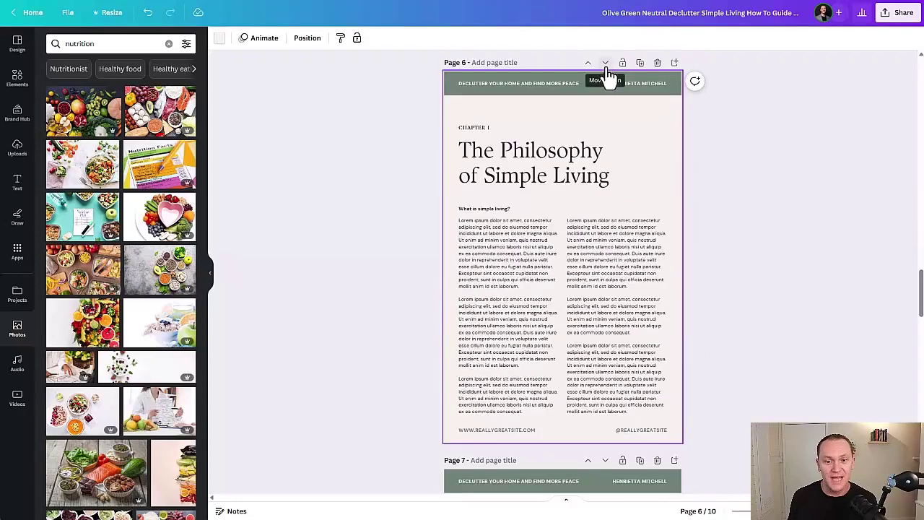
scroll(753, 209, up, 8)
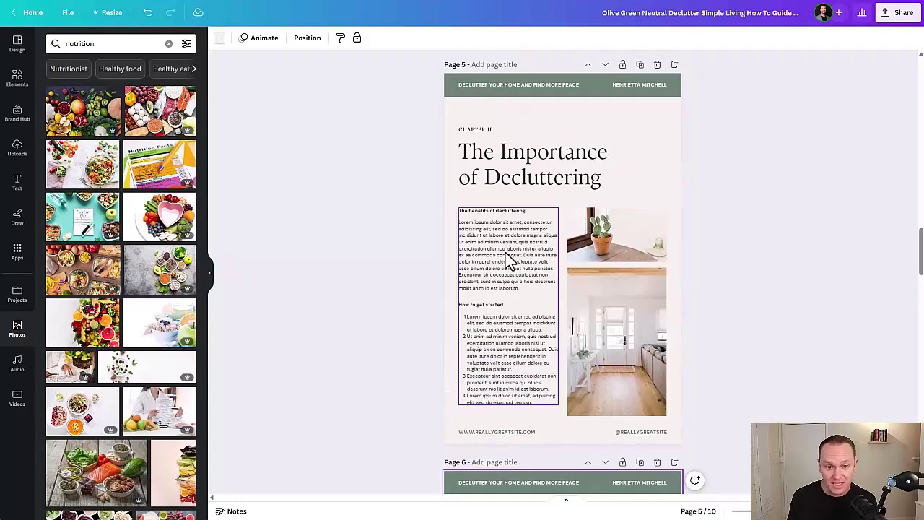
scroll(541, 263, down, 8)
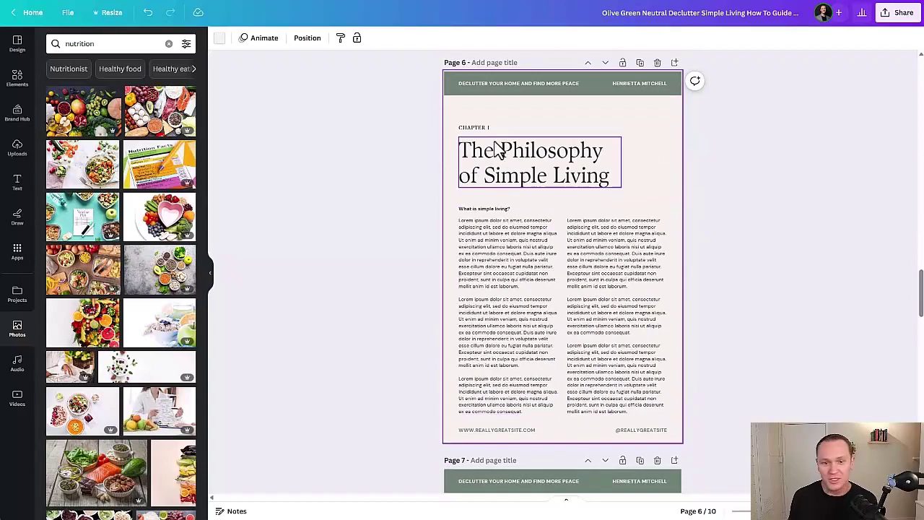
Open the download options for the ebook design and choose PDF Standard as the file type.
scroll(509, 167, down, 3)
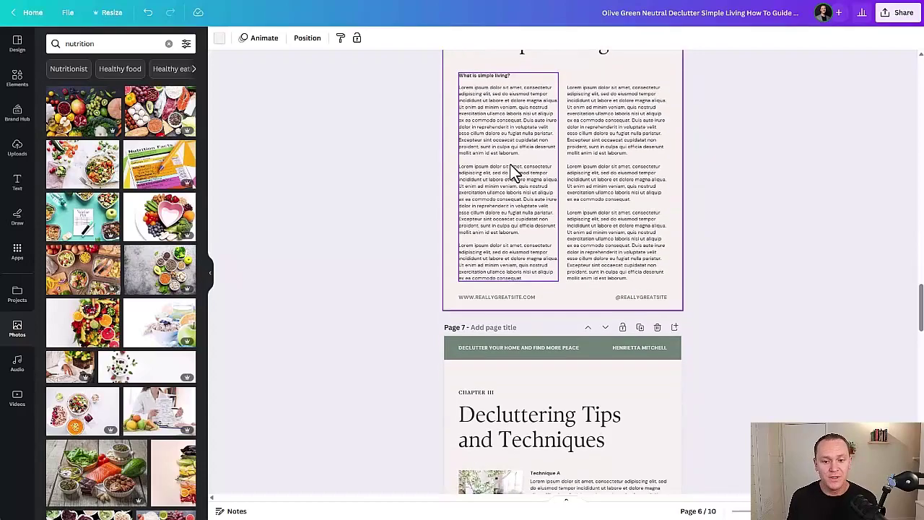
scroll(556, 203, down, 20)
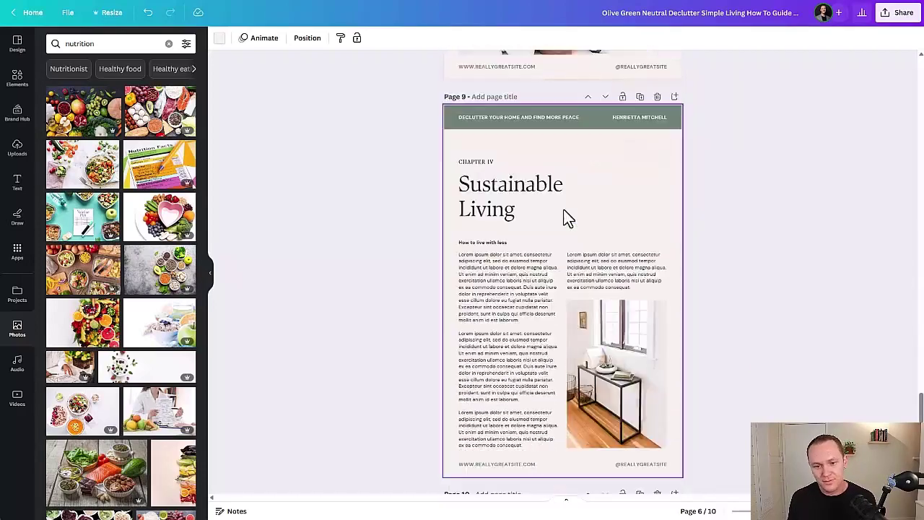
scroll(567, 218, down, 8)
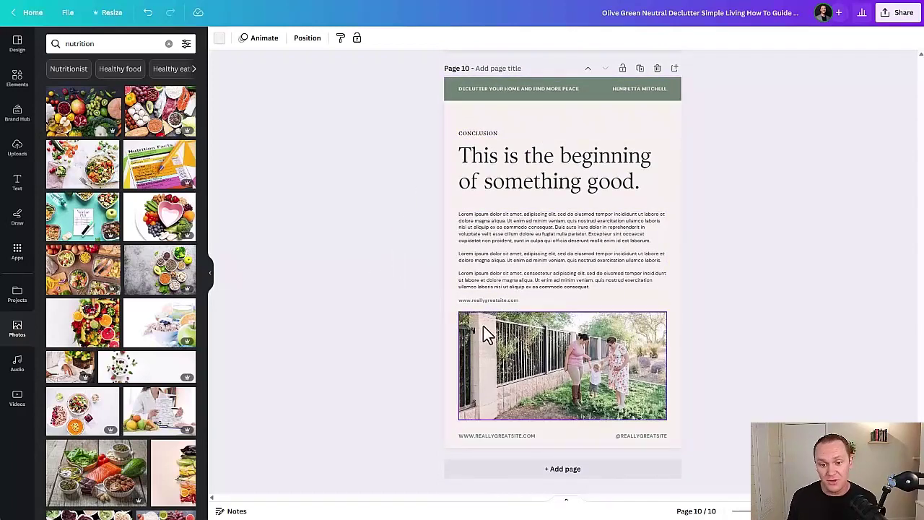
key(Home)
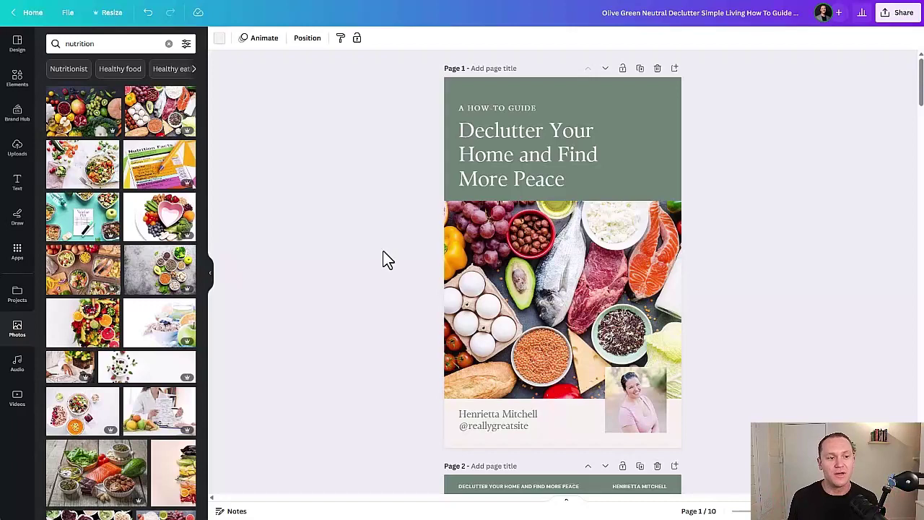
click(901, 12)
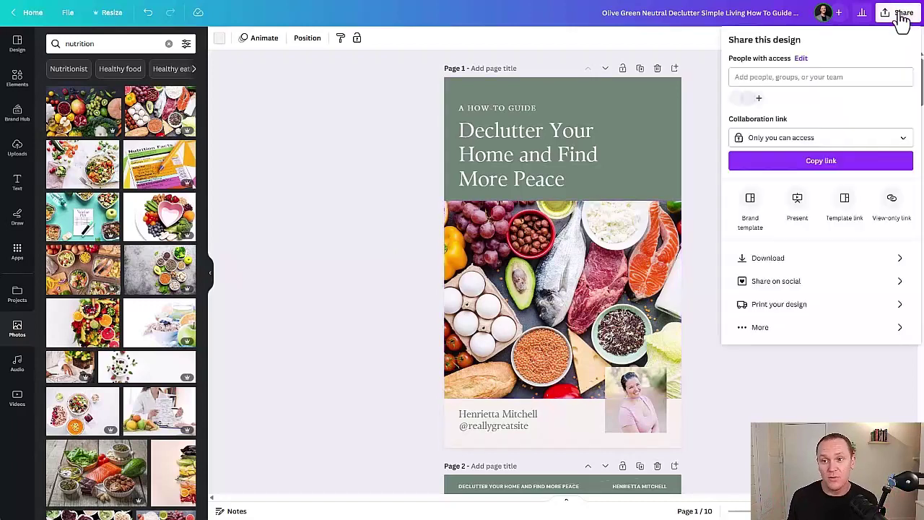
click(784, 258)
click(807, 90)
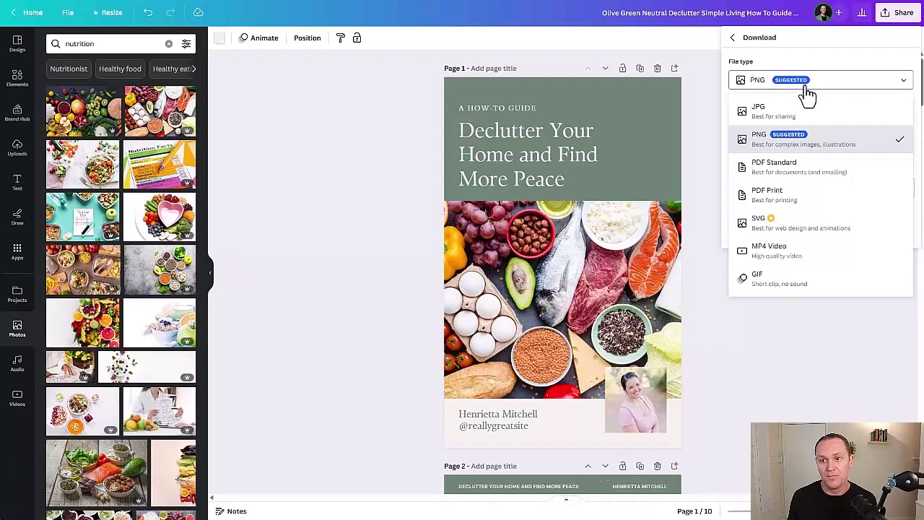
click(787, 172)
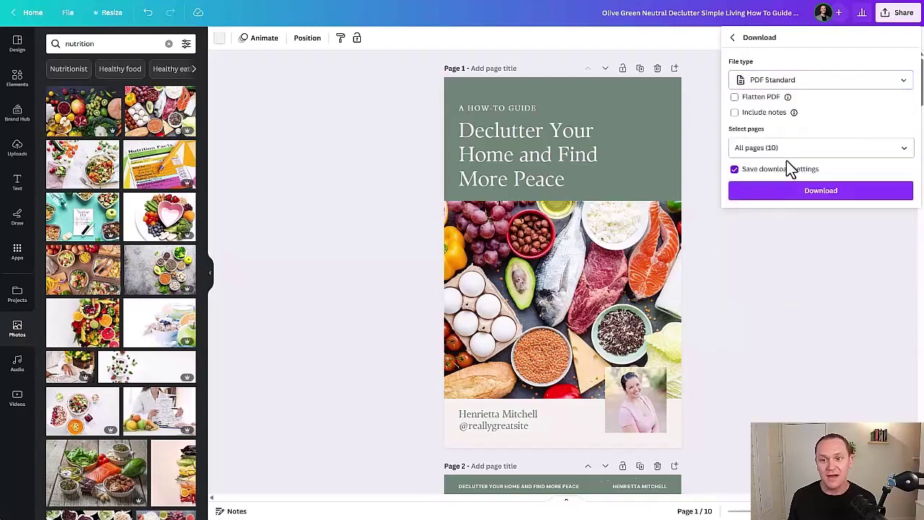
Download all pages of the ebook with the PDF Standard file type.
click(805, 81)
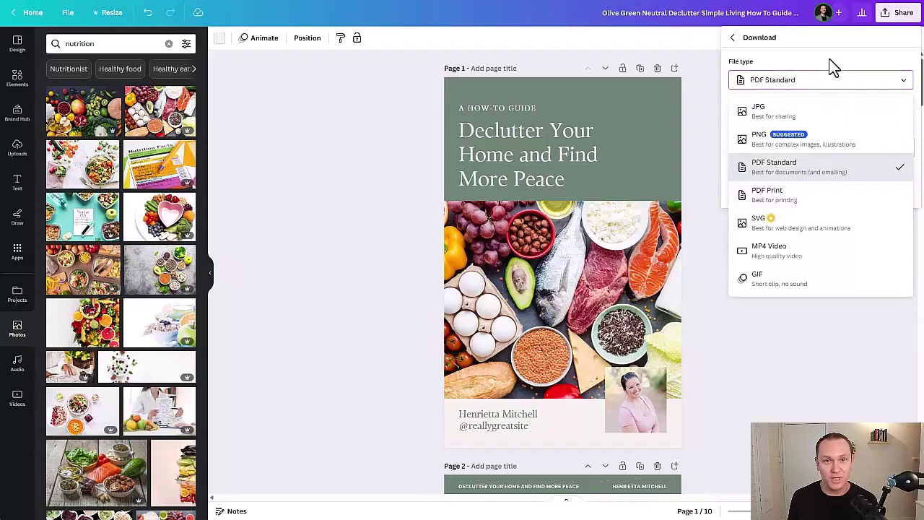
click(830, 85)
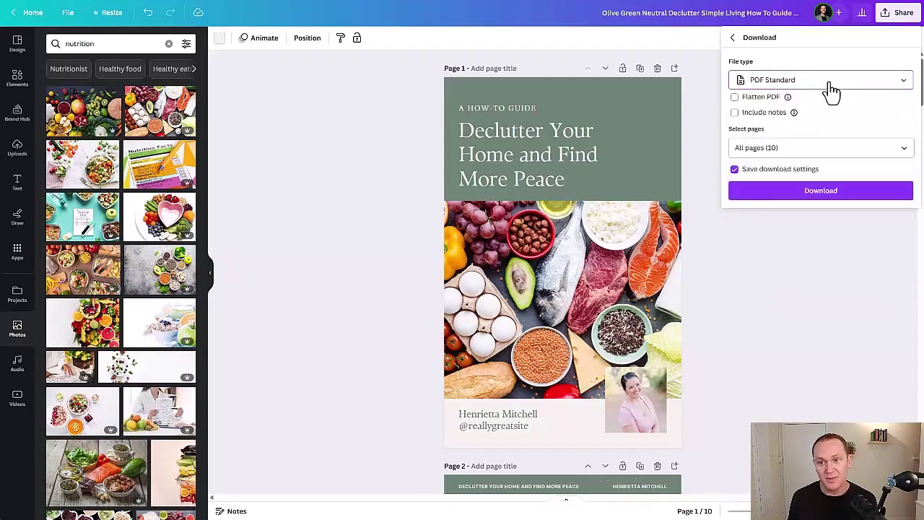
click(811, 147)
click(830, 119)
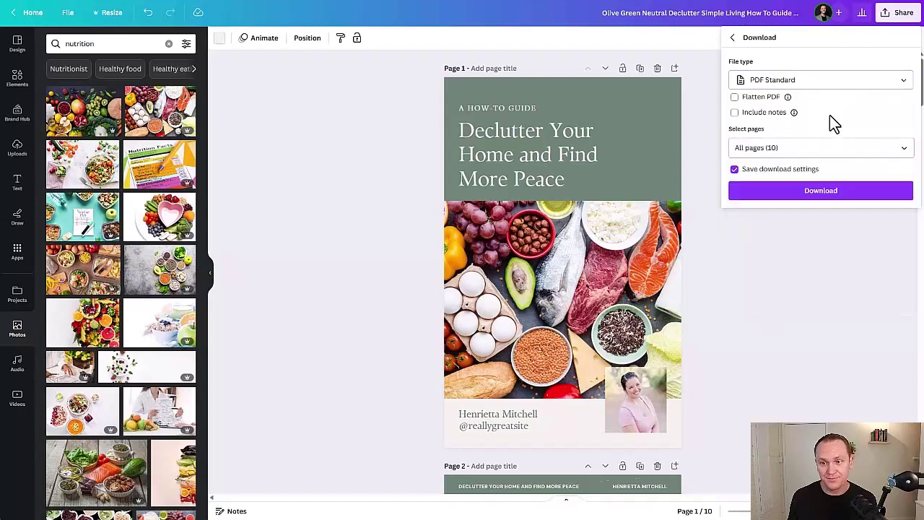
click(794, 194)
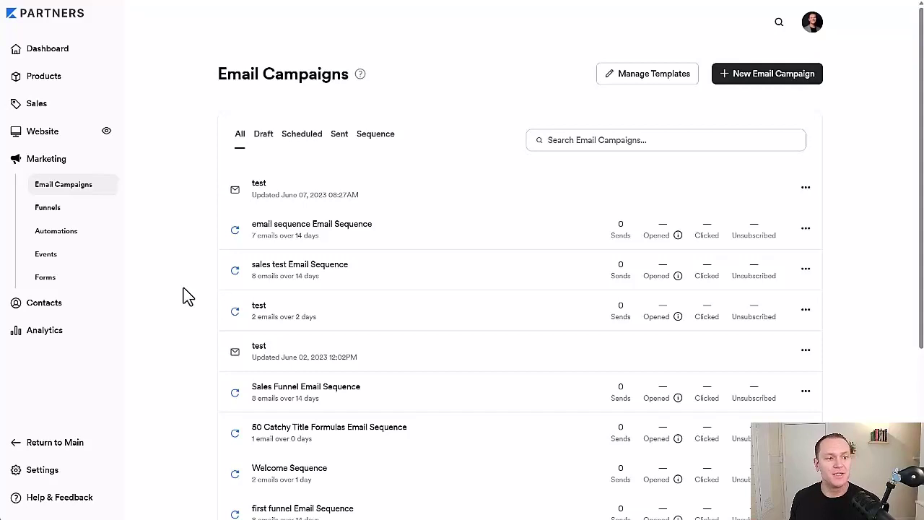
Switch to Kajabi and open the explanation of the Free Book blueprint for a new funnel.
click(77, 211)
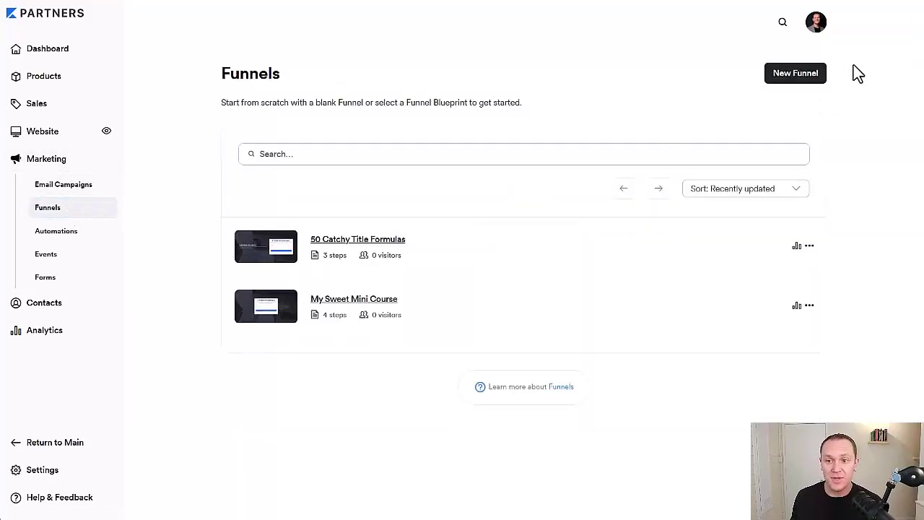
click(801, 78)
scroll(792, 102, down, 5)
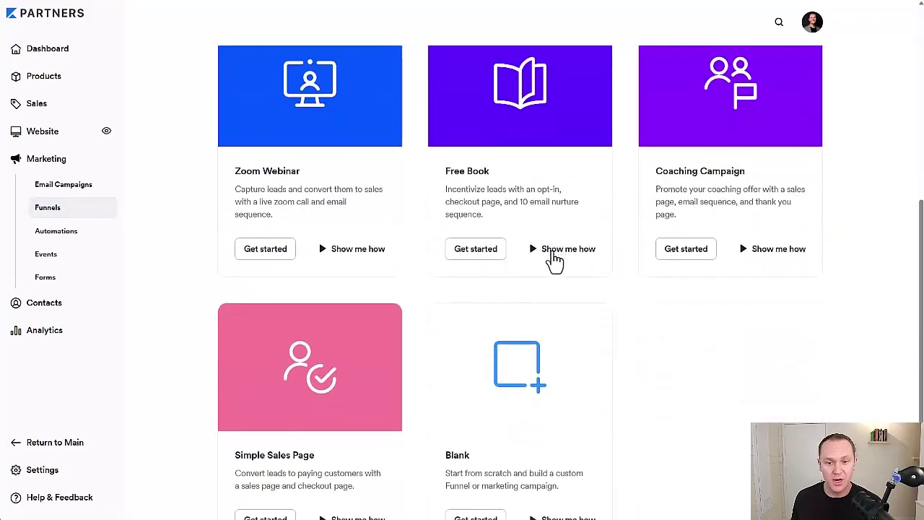
click(555, 253)
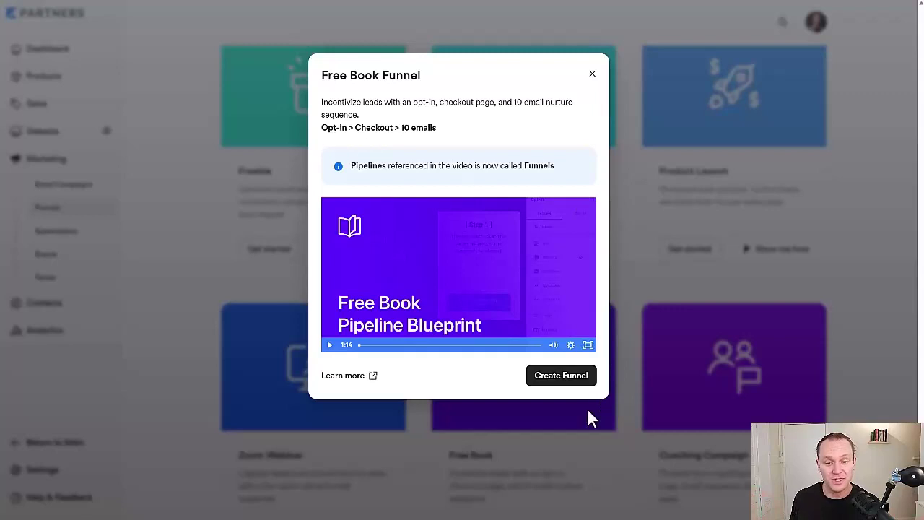
click(560, 376)
click(412, 126)
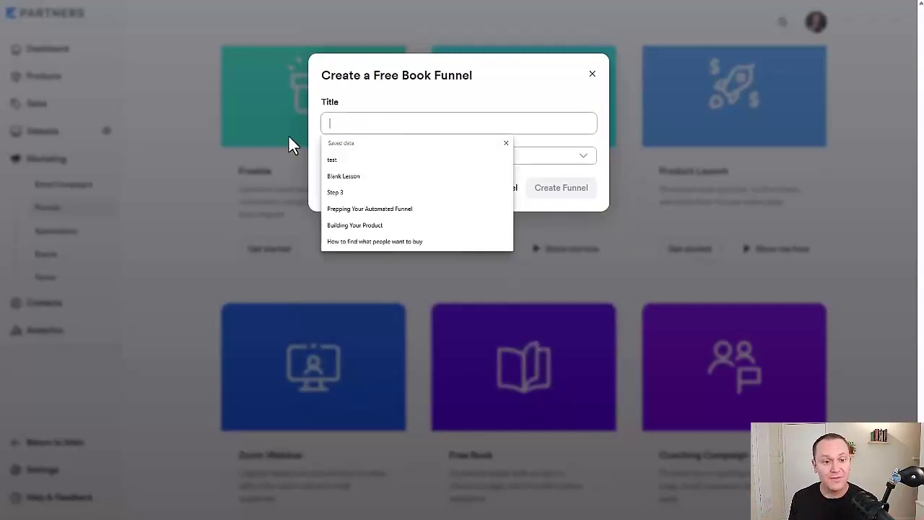
click(288, 134)
scroll(454, 378, down, 1)
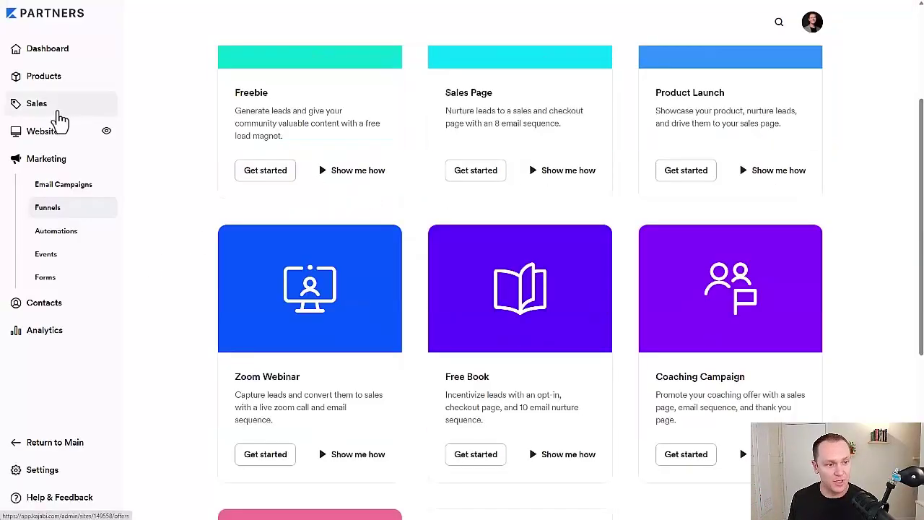
Start a new sales offer and title it "ebook".
click(60, 116)
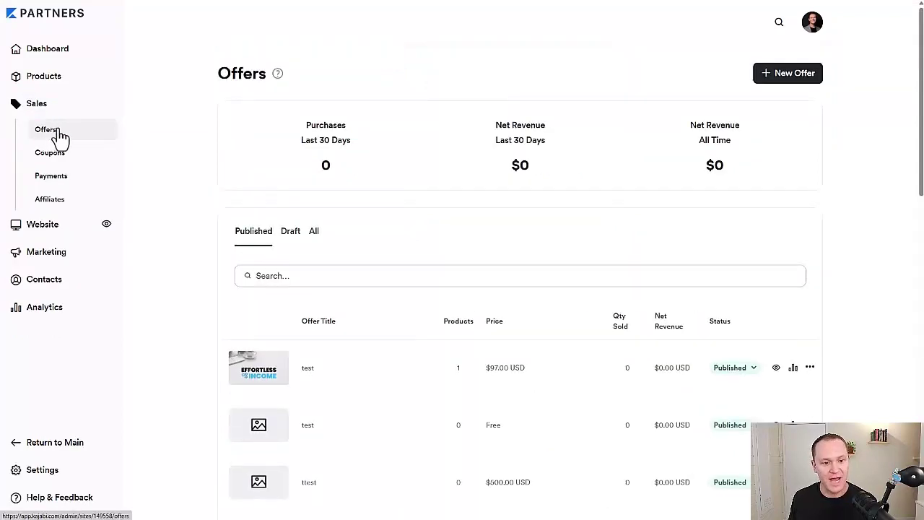
click(778, 79)
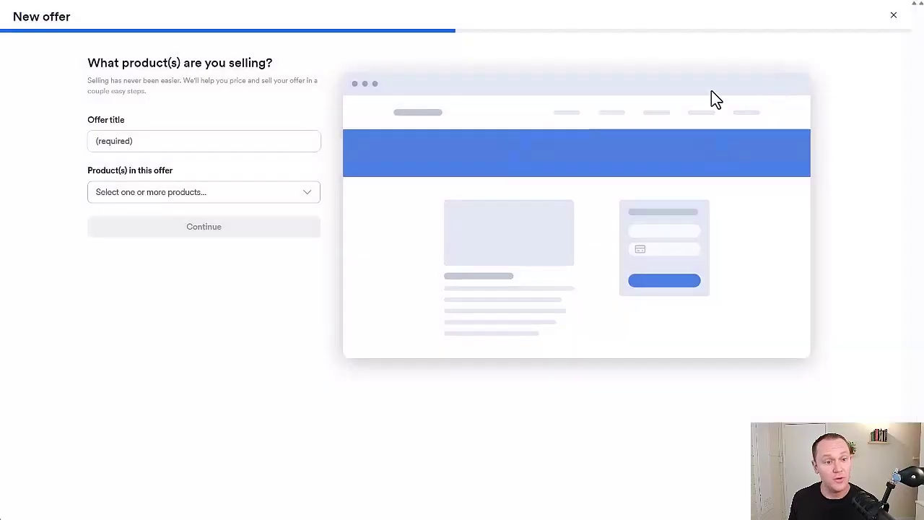
click(177, 145)
text(ebook)
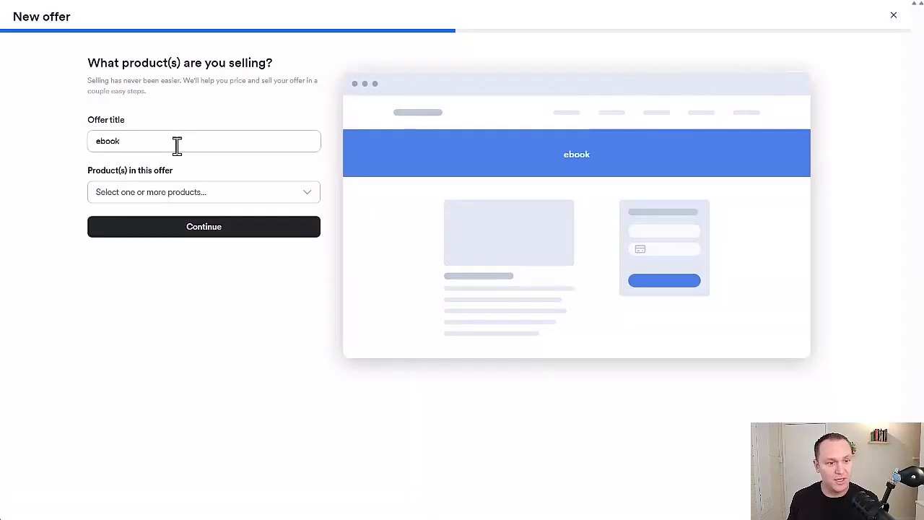
Examine which products can be included in the ebook offer.
drag(84, 171, 196, 183)
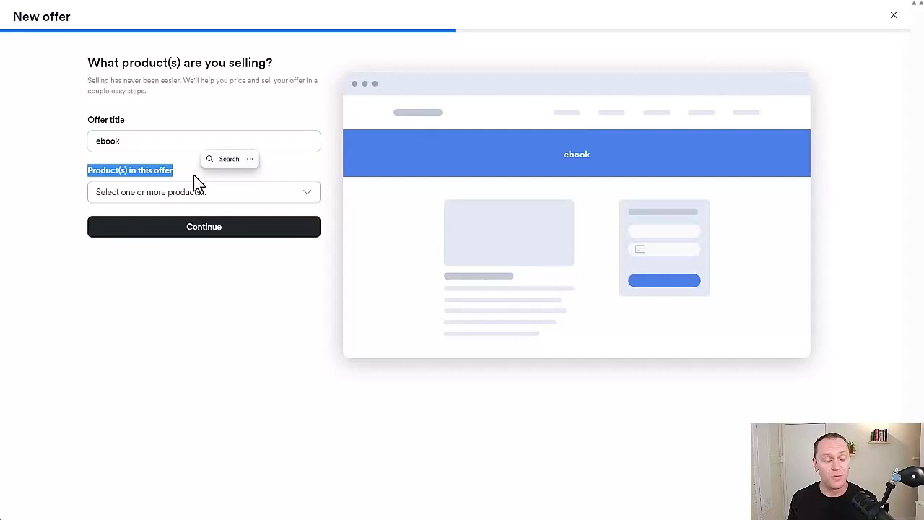
click(194, 196)
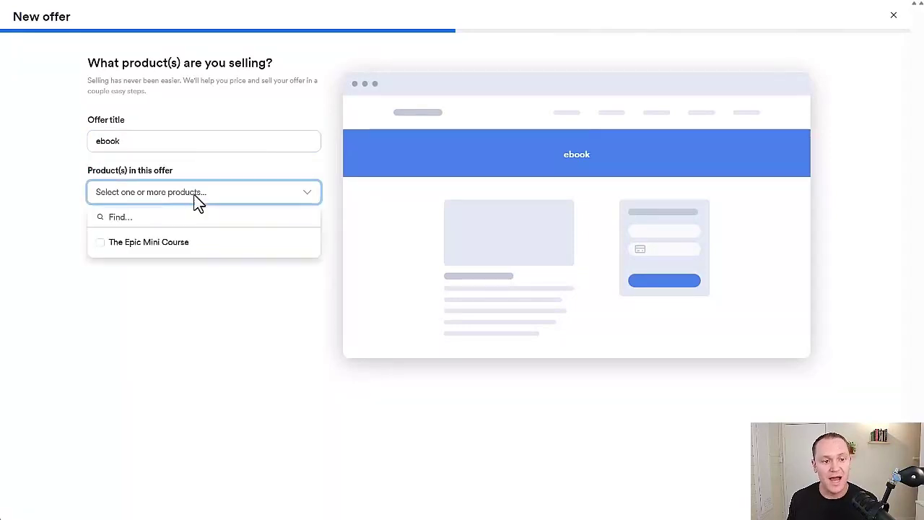
click(59, 231)
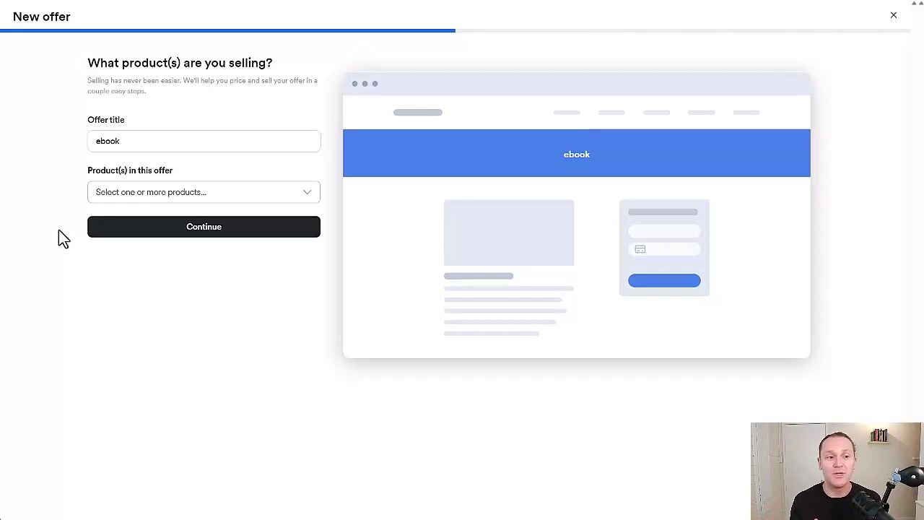
click(166, 195)
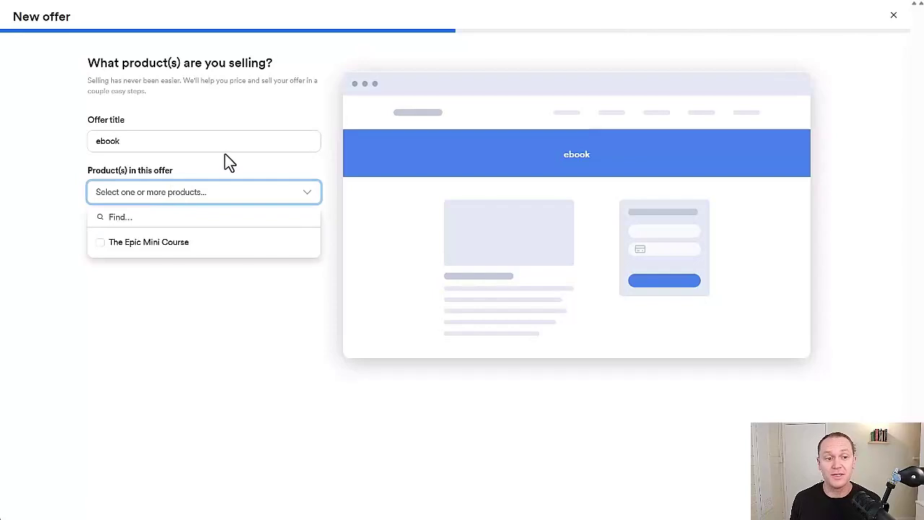
click(224, 167)
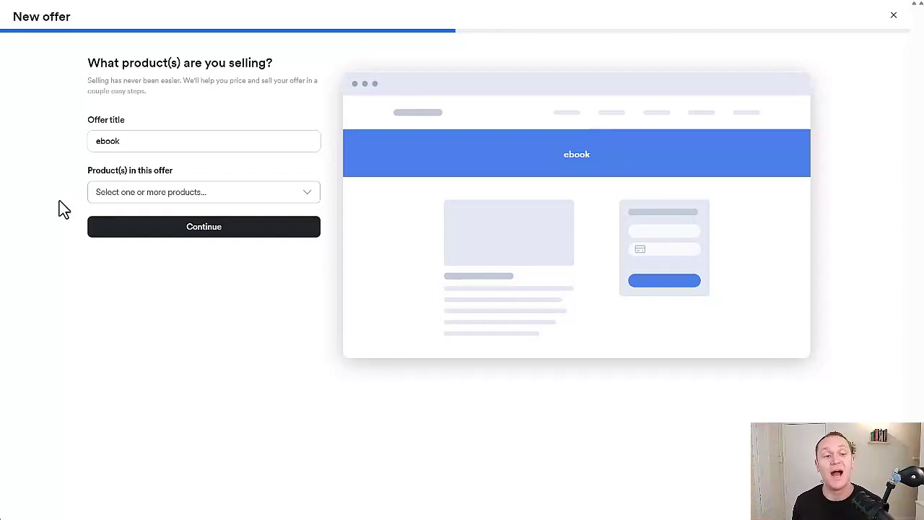
double_click(120, 142)
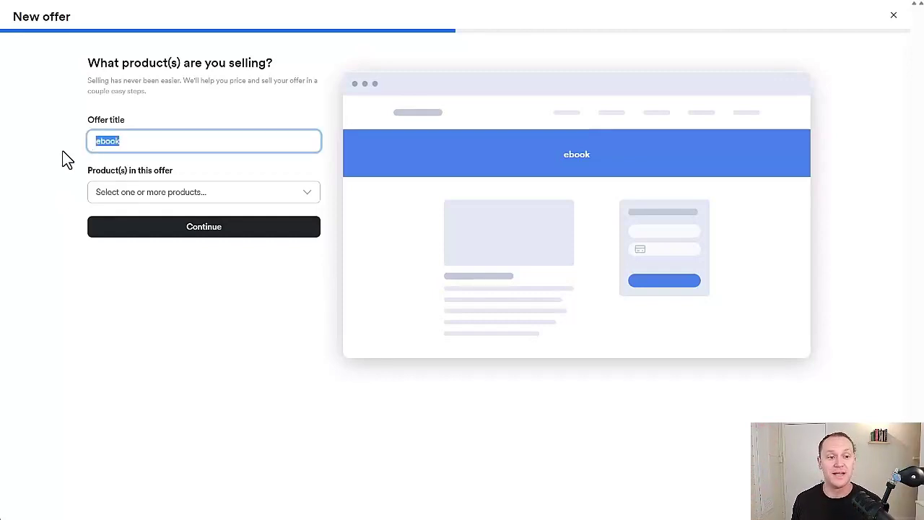
click(62, 159)
click(97, 141)
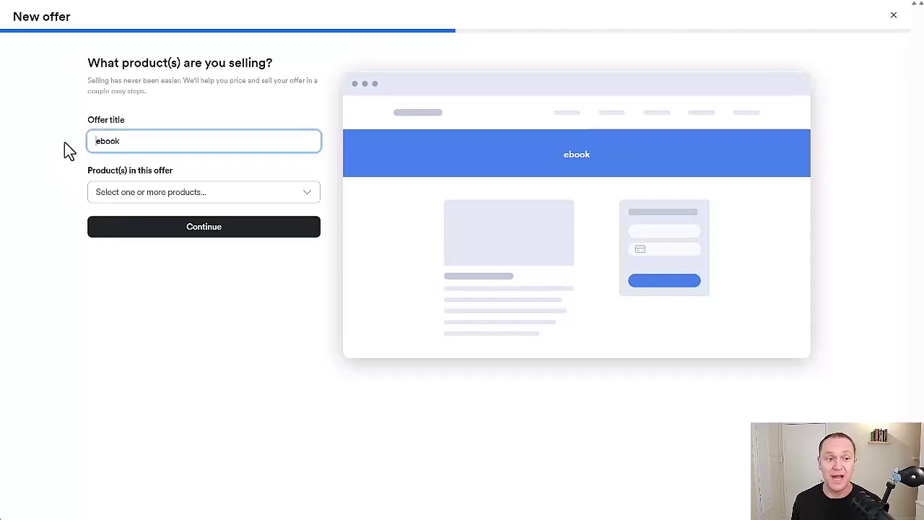
Continue to the ebook offer's pricing and view the payment options for a paid offer.
click(165, 227)
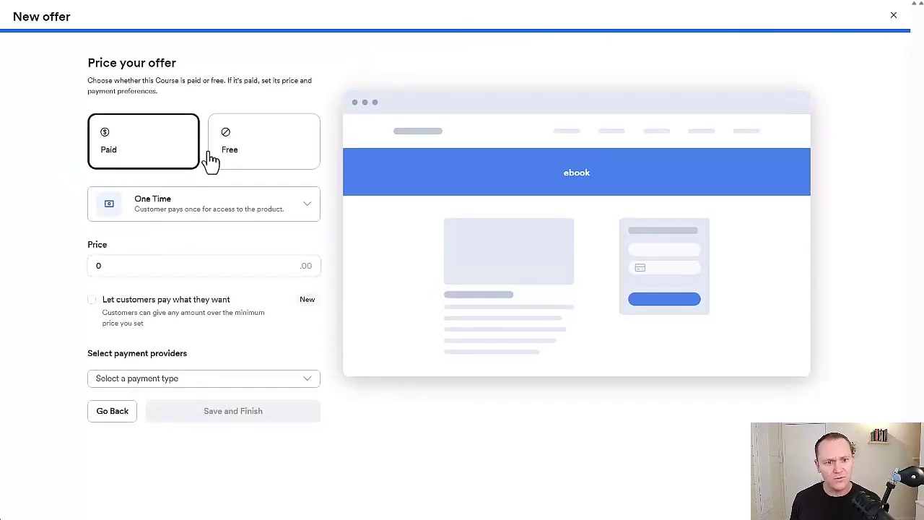
click(139, 218)
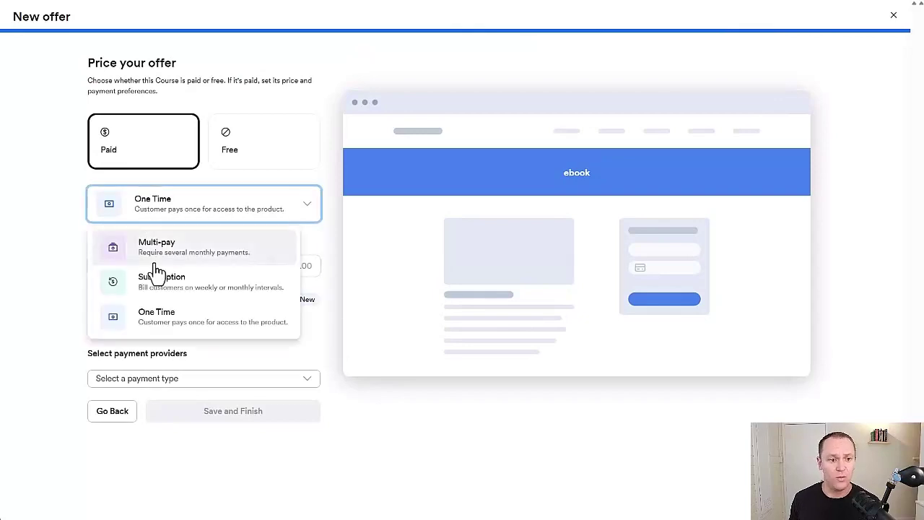
click(56, 248)
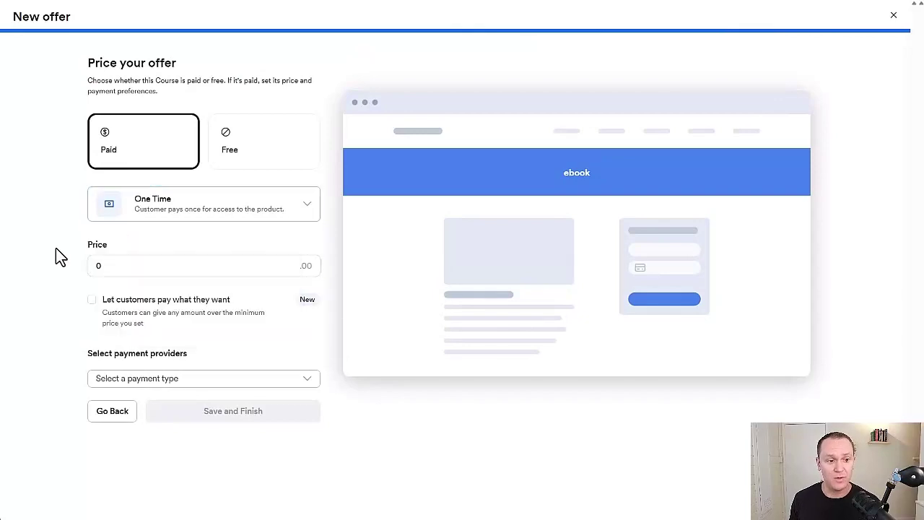
Price the ebook offer at 7.00 as a one-time payment through Stripe and finish creating the offer.
click(119, 266)
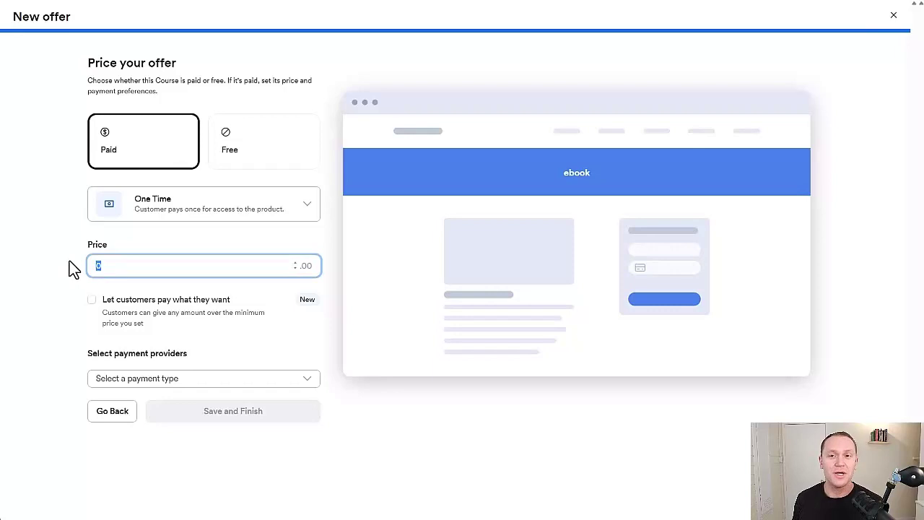
text(7)
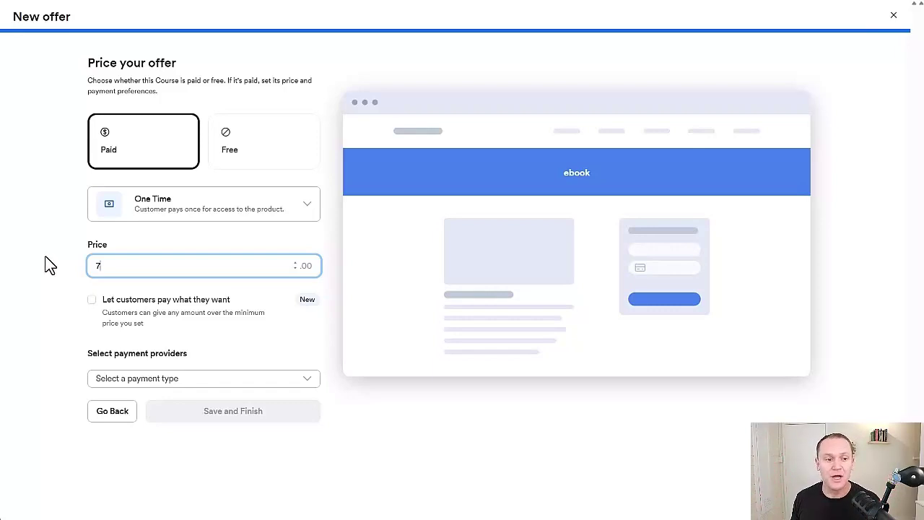
click(181, 384)
click(178, 409)
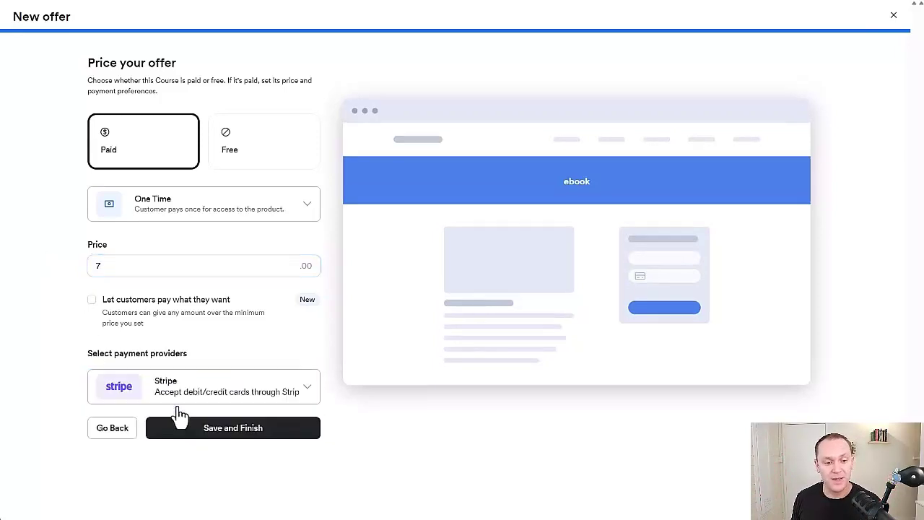
click(191, 431)
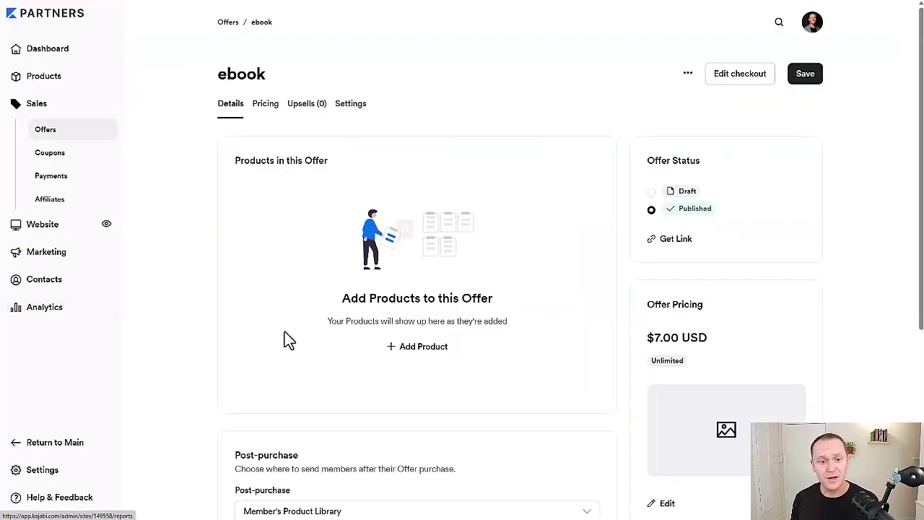
Set the offer's post-purchase destination to an existing landing page and choose the "Thank You" page.
drag(284, 333, 572, 296)
click(541, 297)
scroll(541, 298, down, 2)
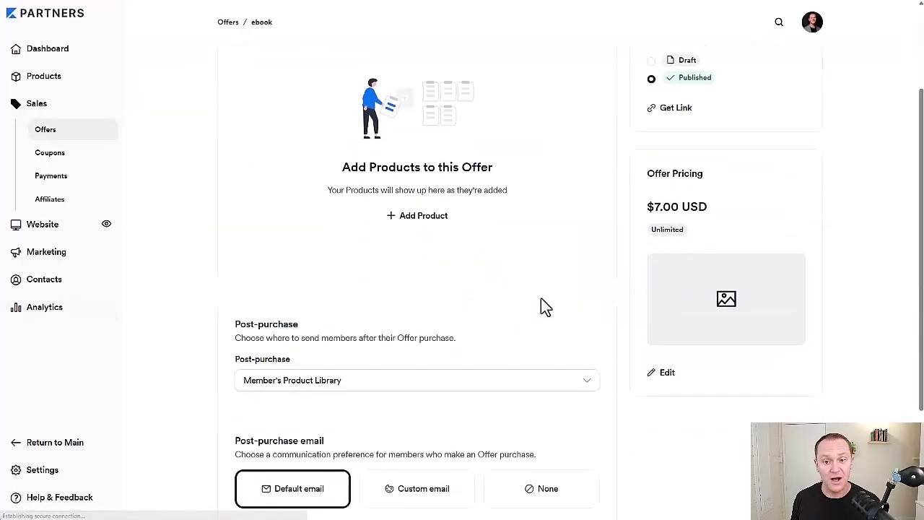
scroll(541, 307, down, 2)
drag(309, 195, 201, 208)
click(201, 216)
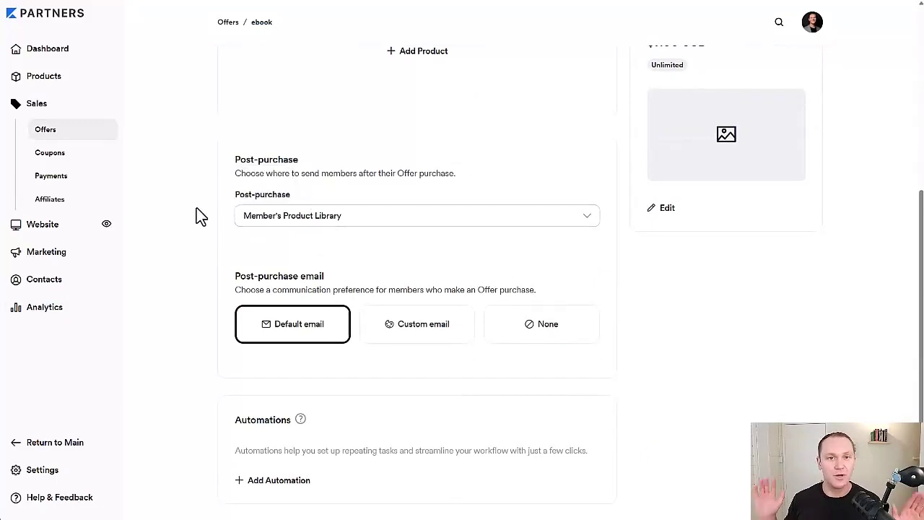
click(343, 218)
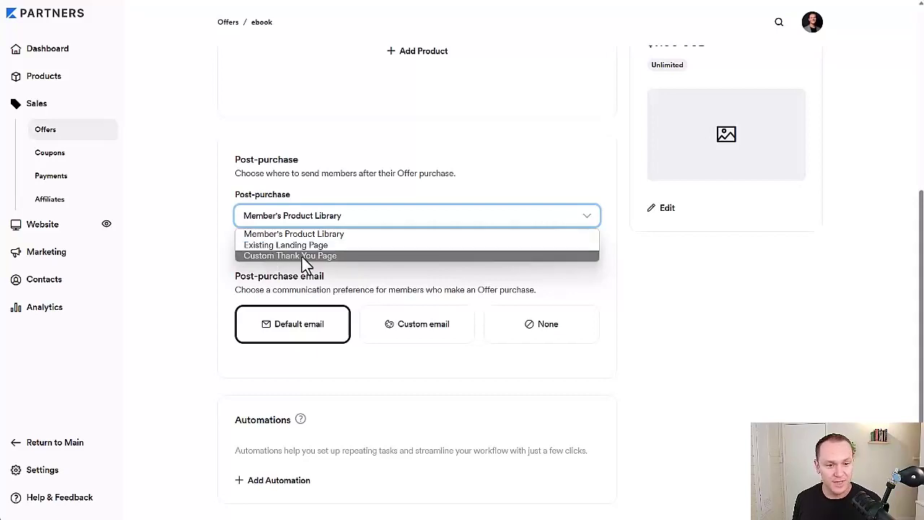
click(302, 256)
click(357, 221)
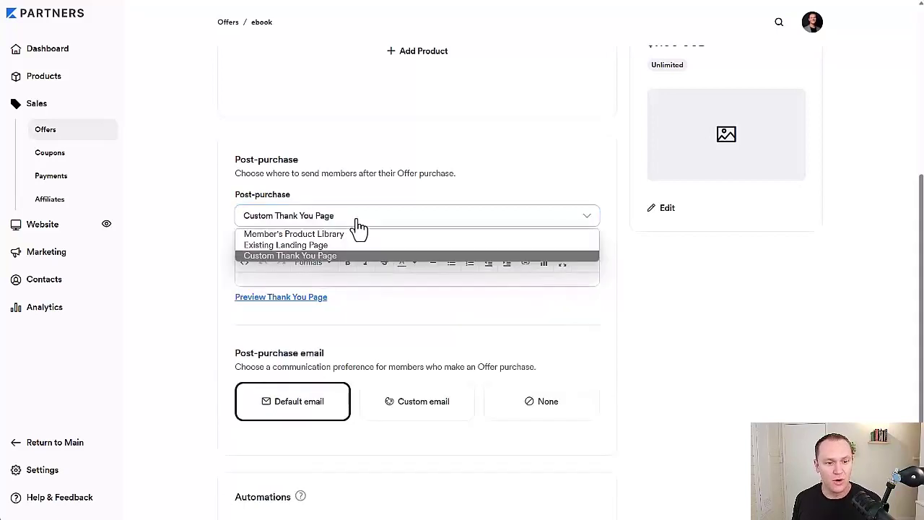
click(281, 245)
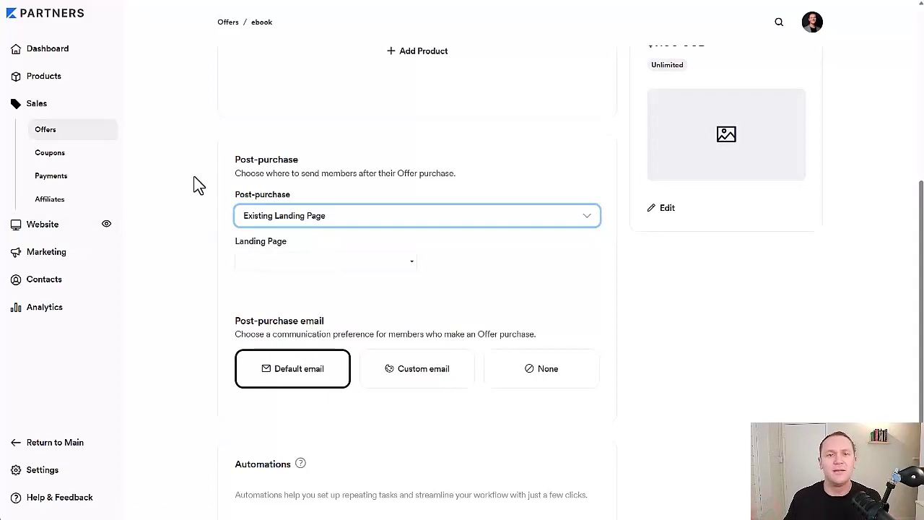
click(289, 262)
click(260, 299)
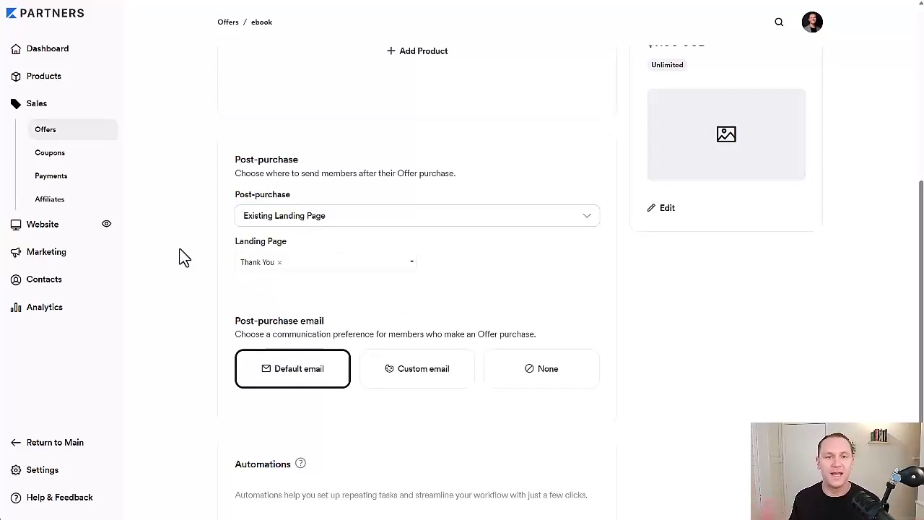
Try out a custom post-purchase email, clear its content, and set the post-purchase email to None.
scroll(186, 258, down, 1)
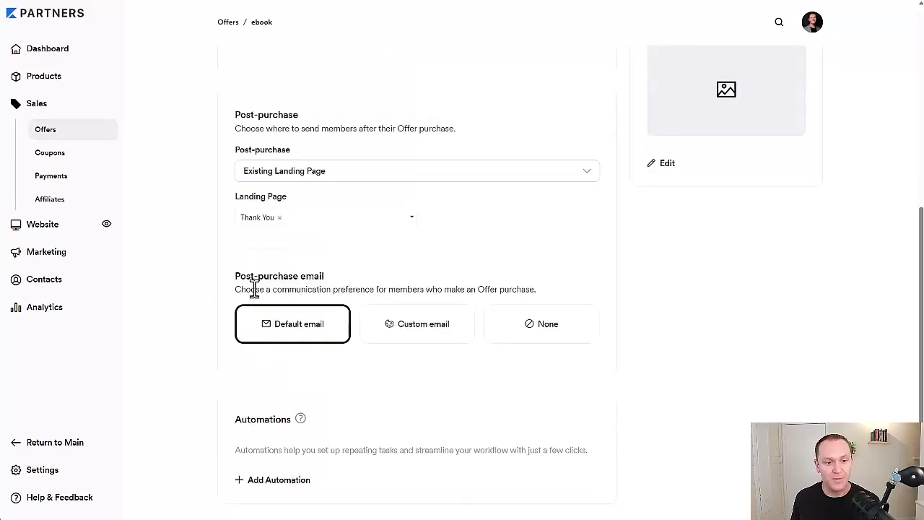
click(536, 330)
click(379, 334)
scroll(397, 346, down, 5)
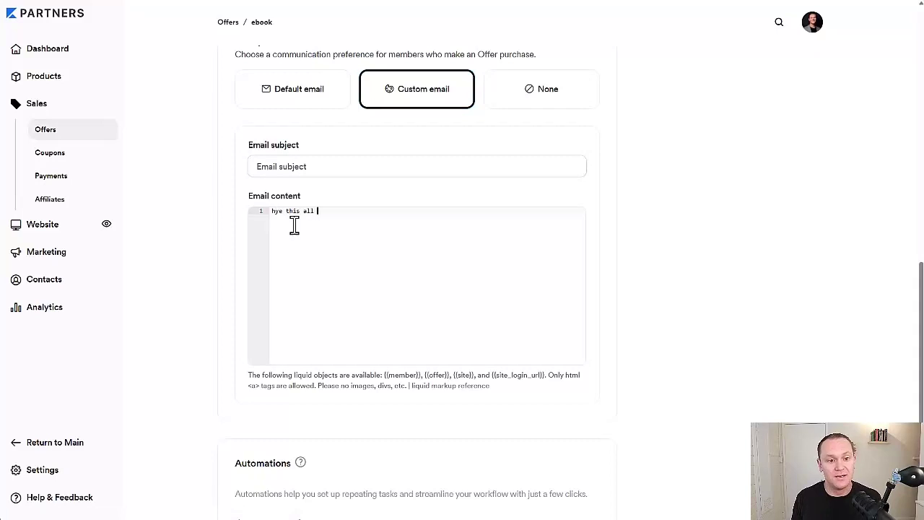
drag(338, 211, 253, 209)
key(BackSpace)
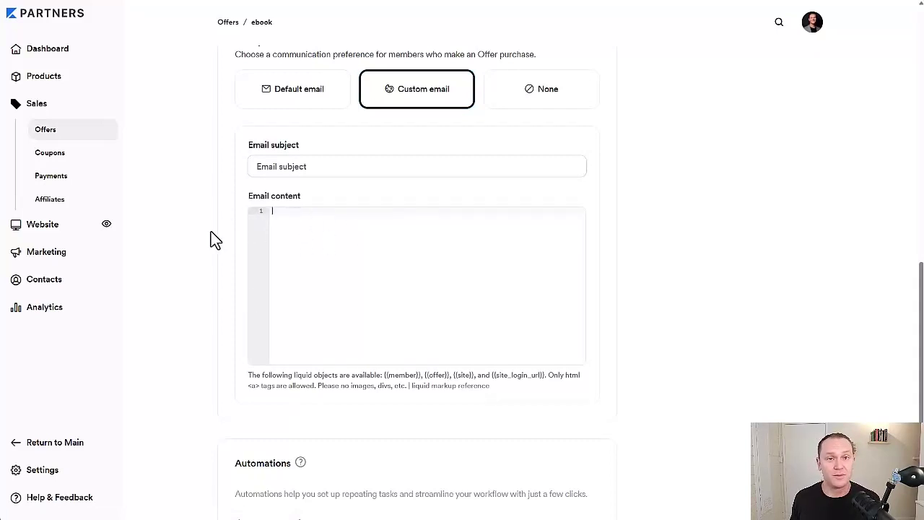
scroll(211, 238, up, 1)
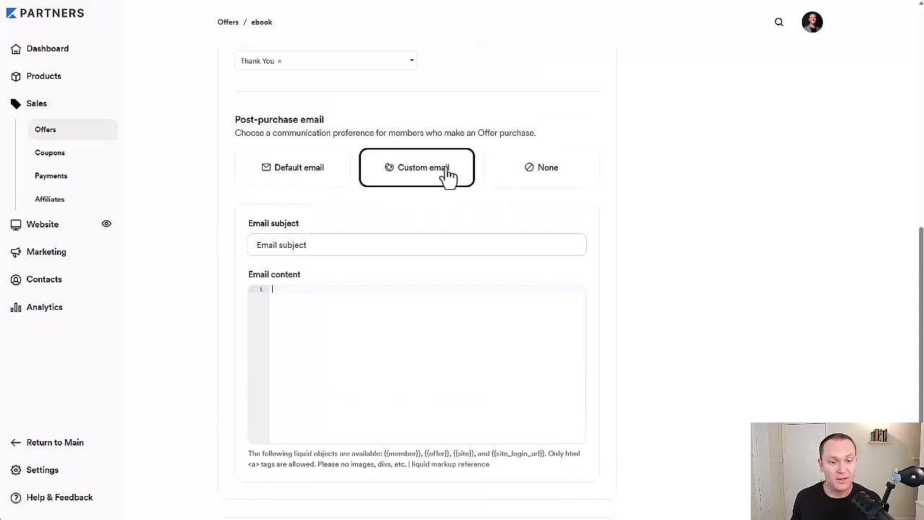
click(526, 182)
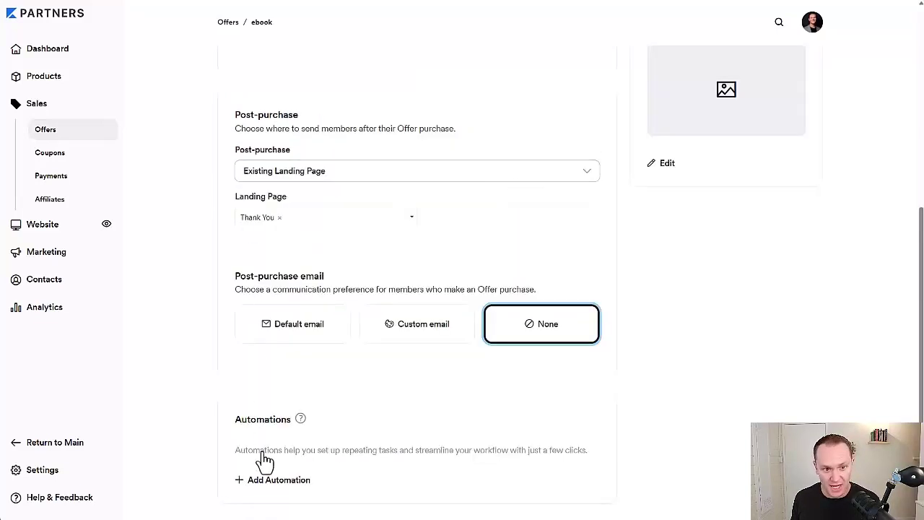
Start a new automation that sends an email to the person when the ebook offer is purchased.
click(271, 479)
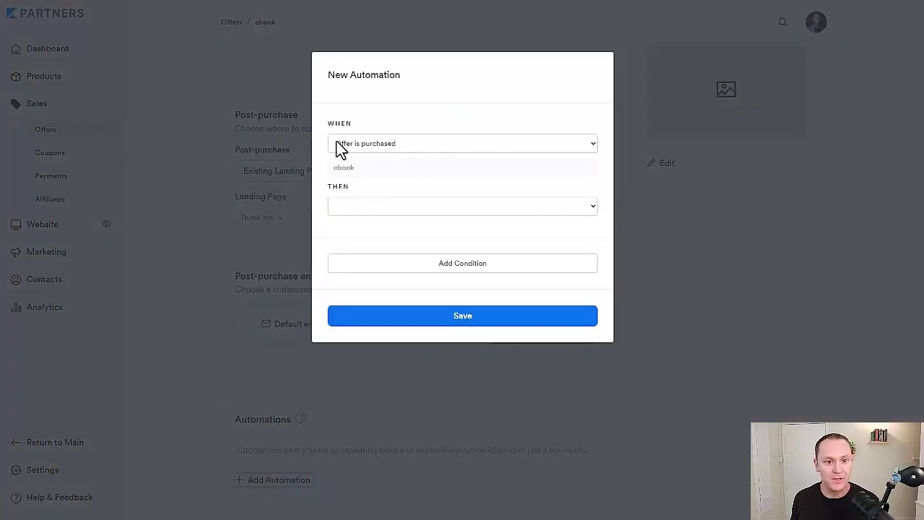
click(367, 209)
click(409, 359)
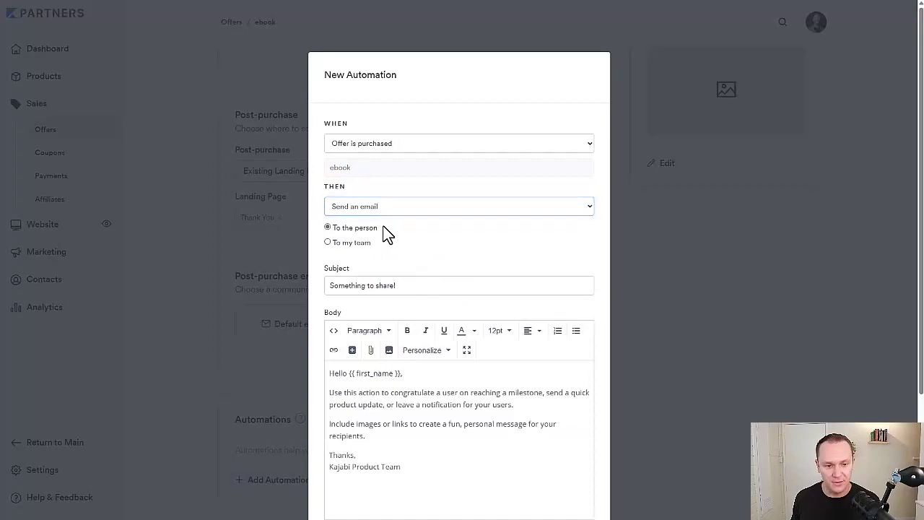
drag(383, 234, 306, 230)
click(439, 237)
Set the automation email's subject to "Your ebook!".
scroll(436, 224, down, 2)
drag(401, 131, 288, 132)
text(Your ebook!)
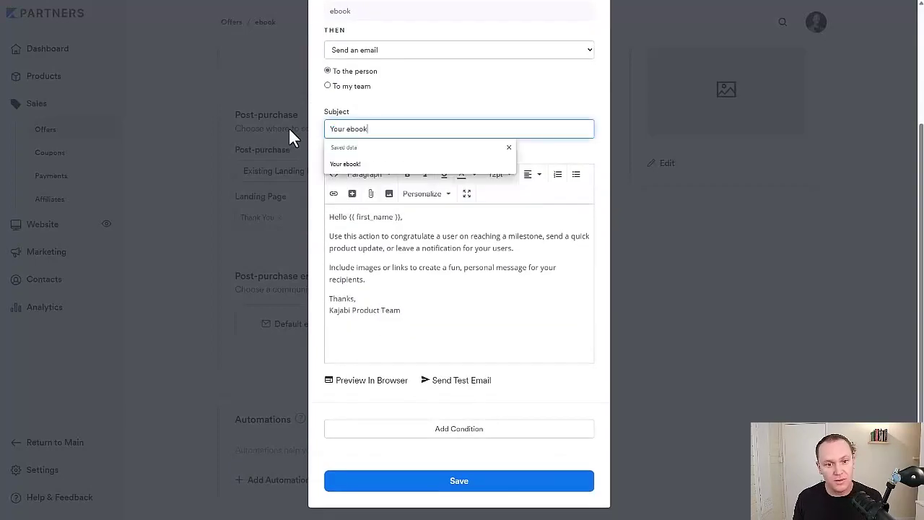
click(395, 99)
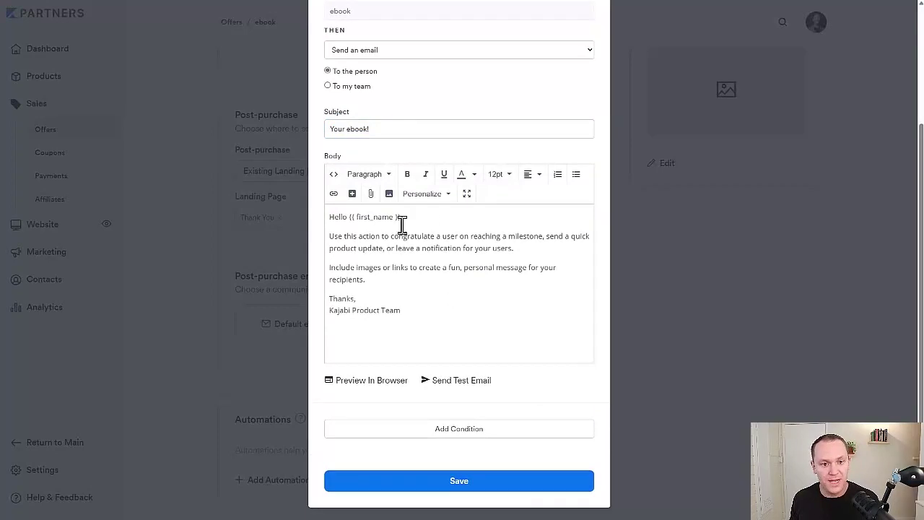
Attach the newest "Olive Green Neutral Declutter Simple Living" ebook PDF on a new line below the email's first paragraph.
key(ctrl+a)
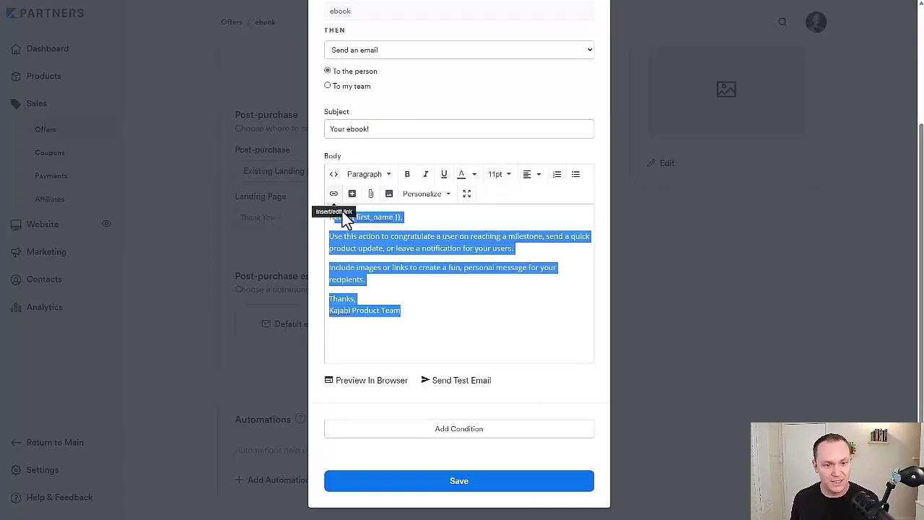
click(431, 229)
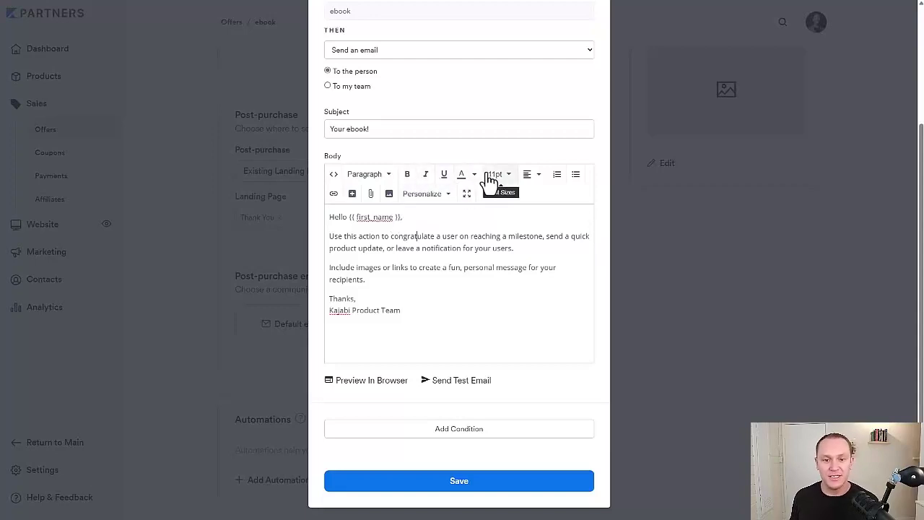
click(370, 201)
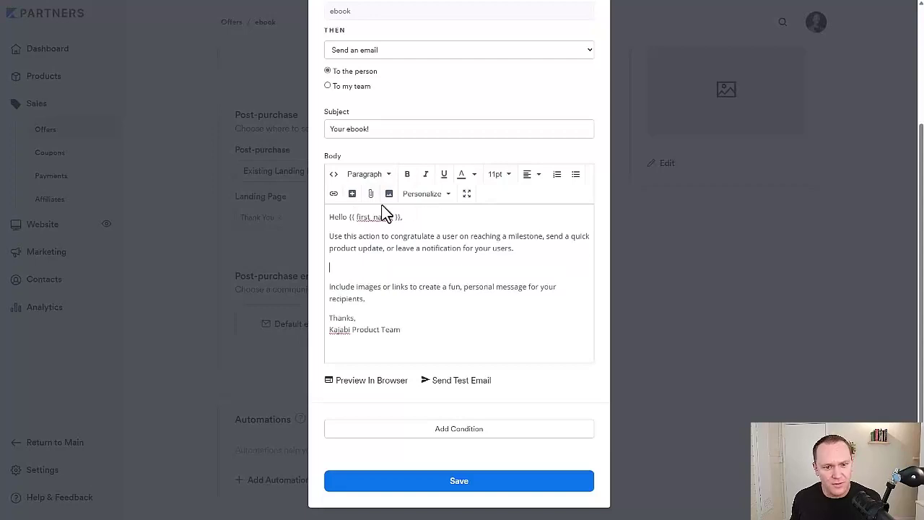
click(359, 251)
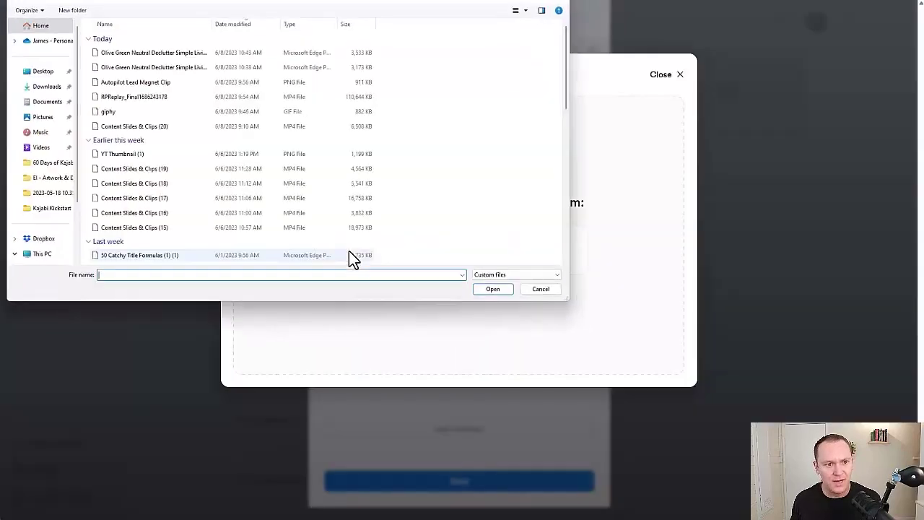
double_click(177, 54)
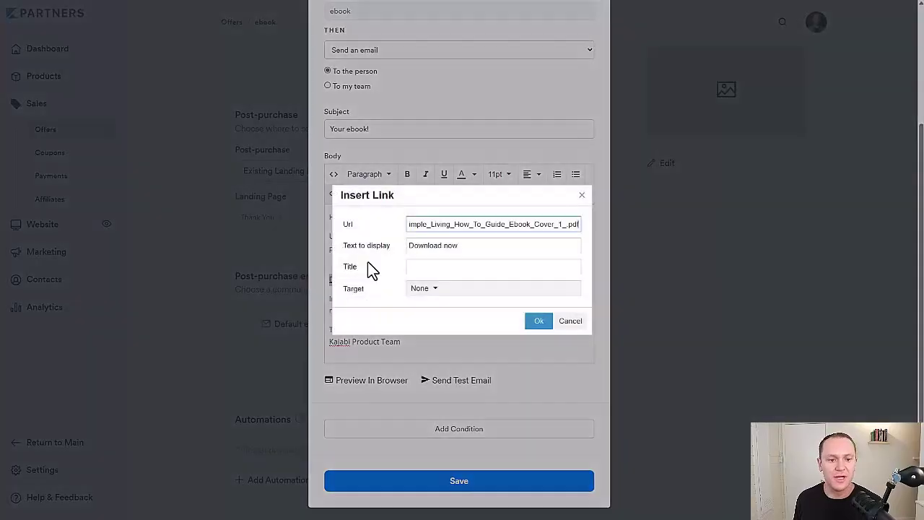
Insert the PDF's download link with the display text "Click here to download your ebook".
click(378, 249)
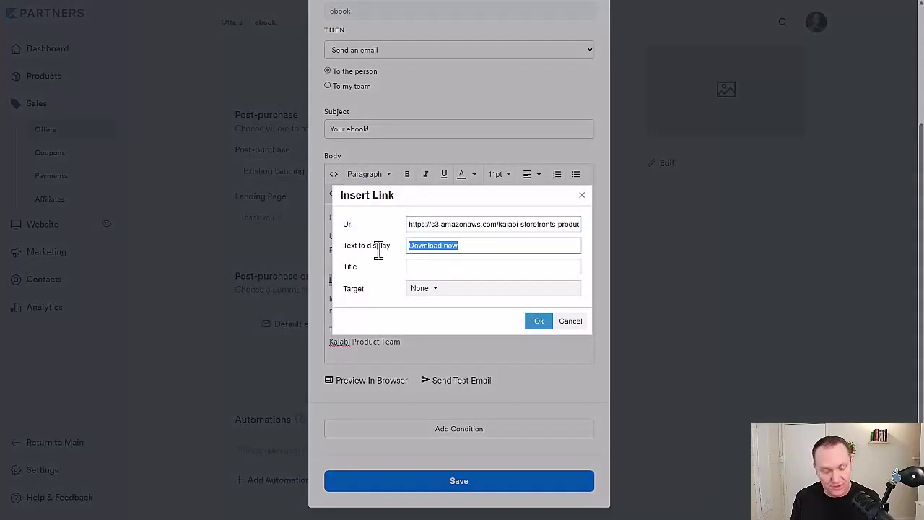
text(Click here to d)
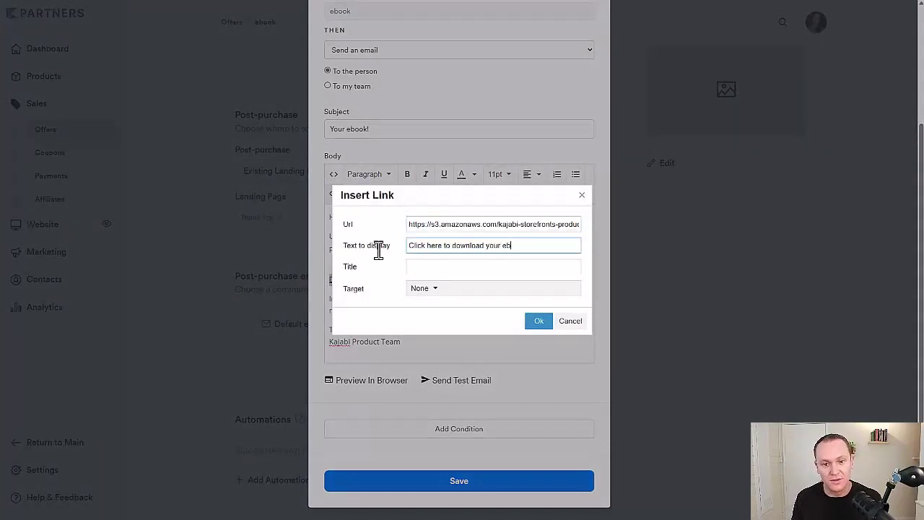
click(539, 320)
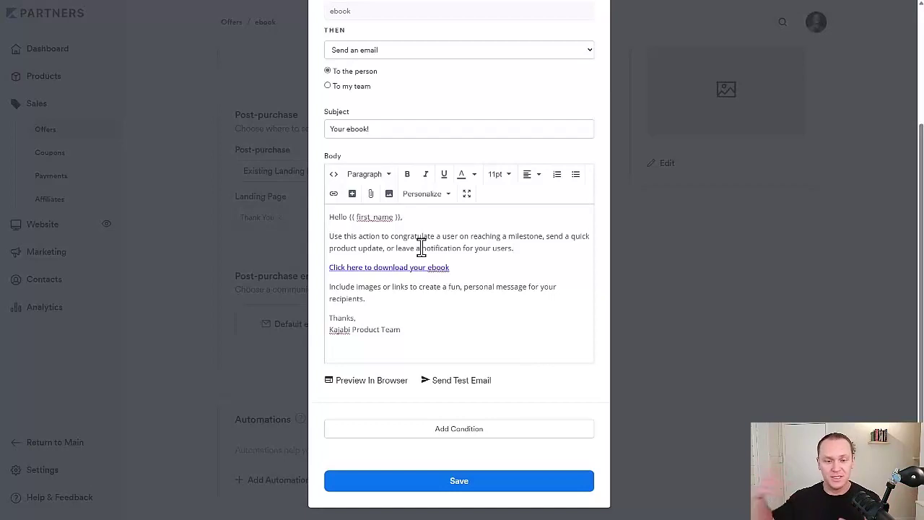
drag(473, 273, 275, 265)
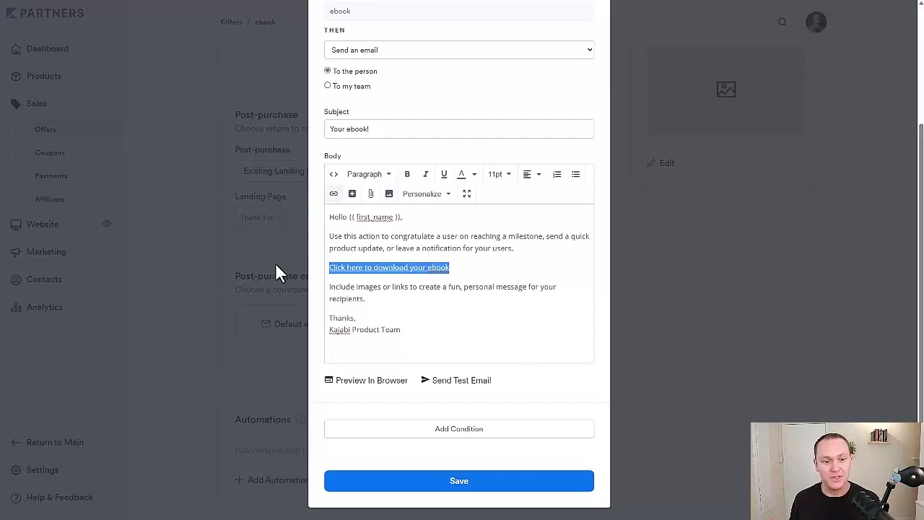
click(294, 282)
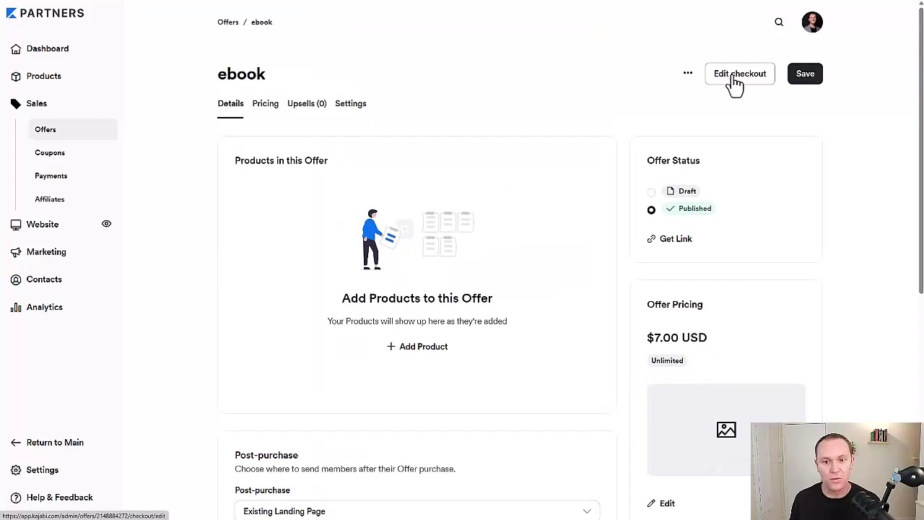
Add "Cool Course Name" as an after-purchase upsell on the ebook offer and set the upsell to Active.
click(302, 105)
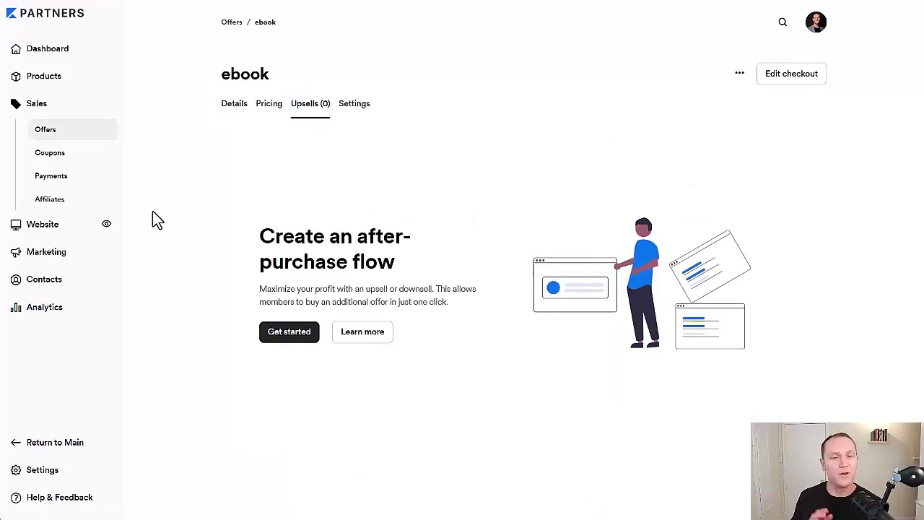
drag(206, 227, 438, 264)
click(434, 259)
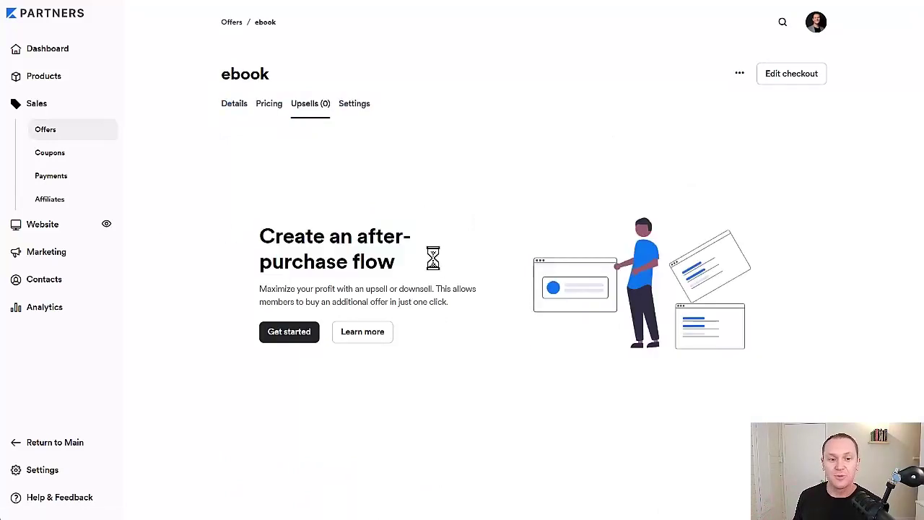
click(280, 338)
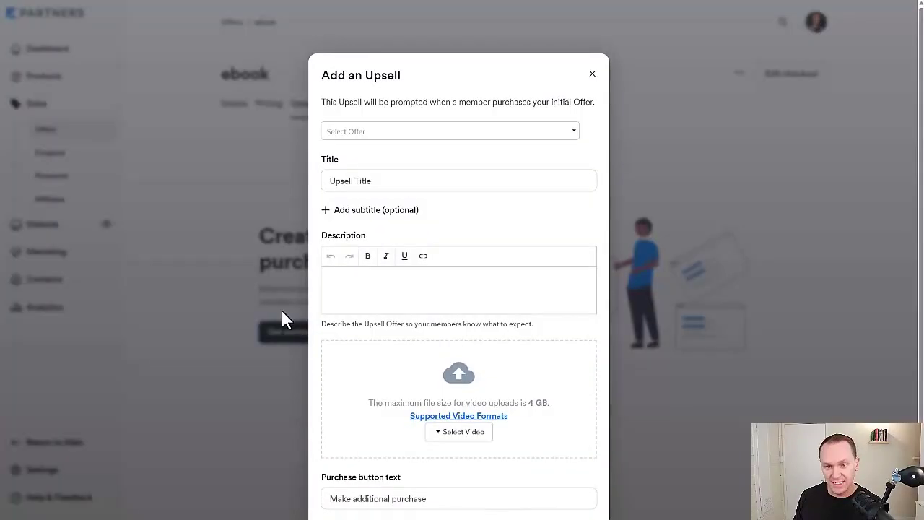
click(414, 132)
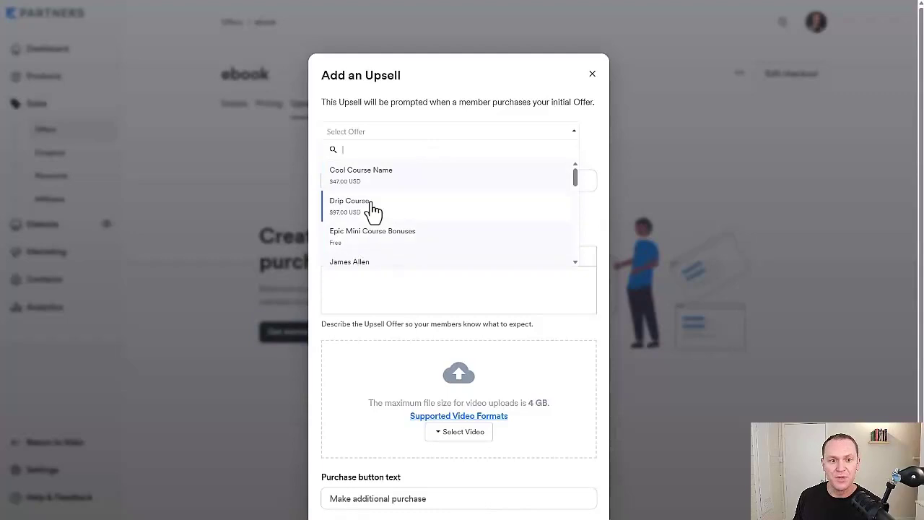
click(387, 176)
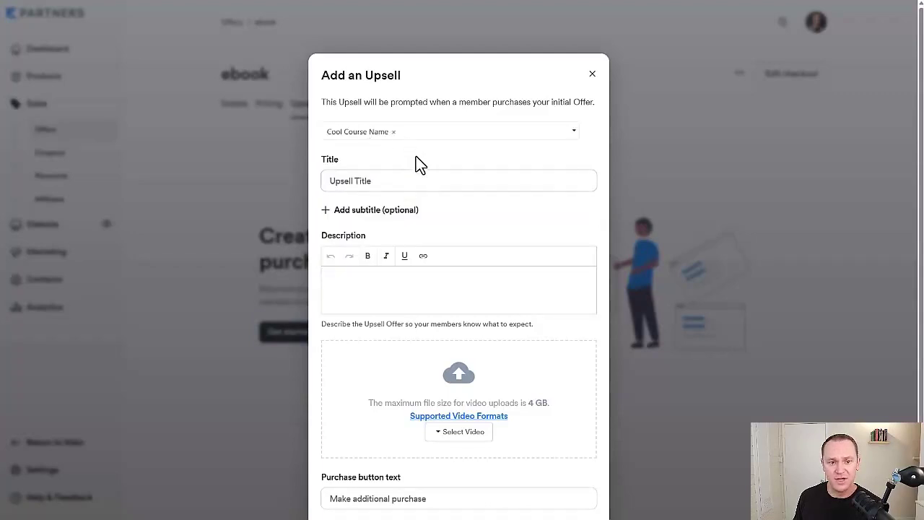
scroll(382, 318, down, 2)
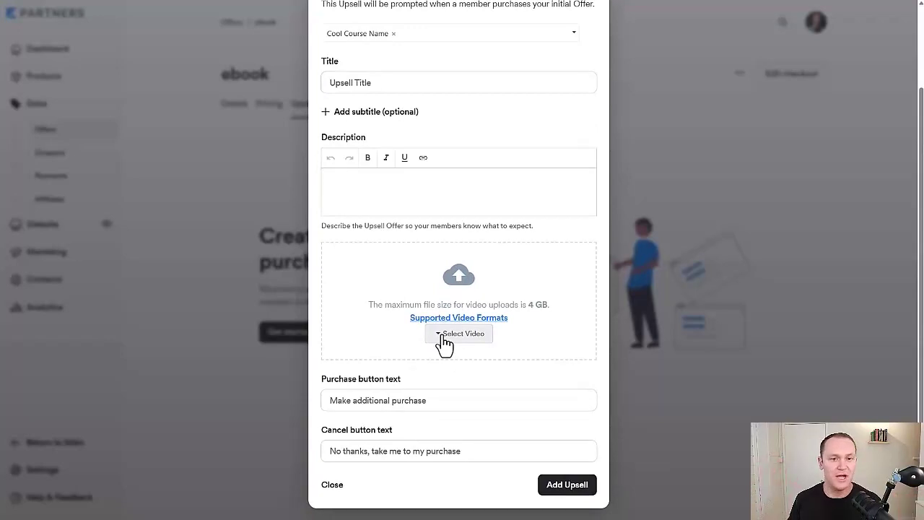
click(557, 486)
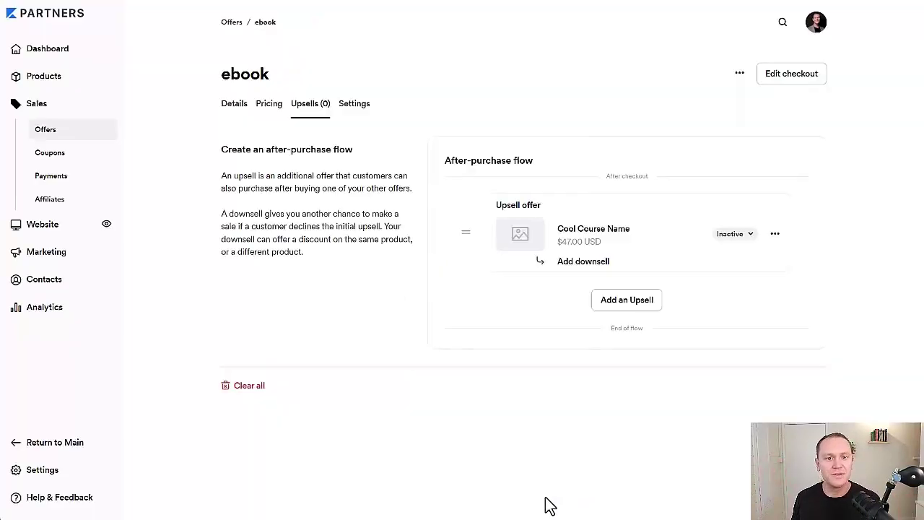
click(740, 247)
click(731, 262)
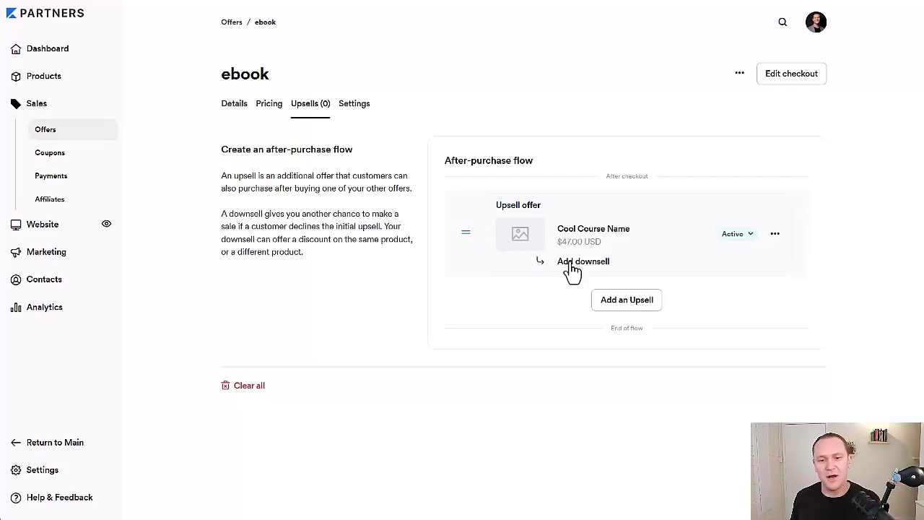
click(569, 264)
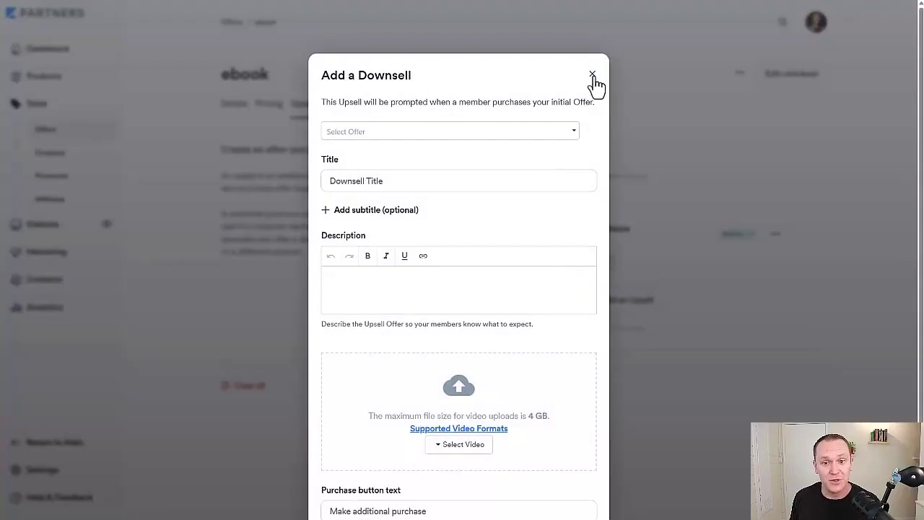
click(592, 75)
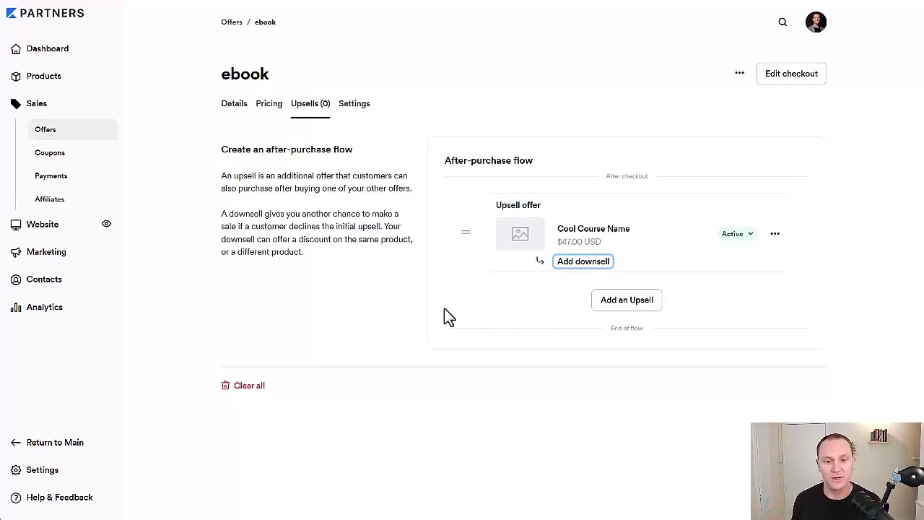
drag(251, 74, 213, 73)
click(213, 74)
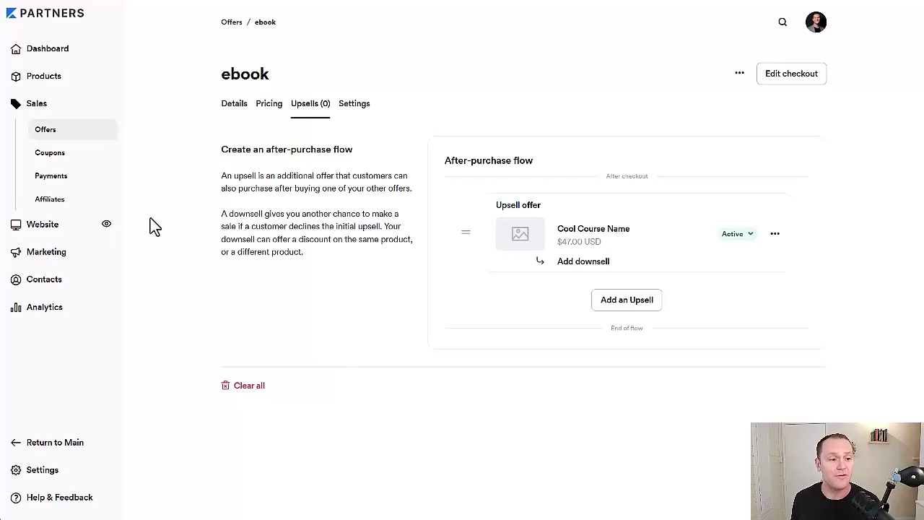
Start a new marketing funnel from the Free Book blueprint.
click(85, 253)
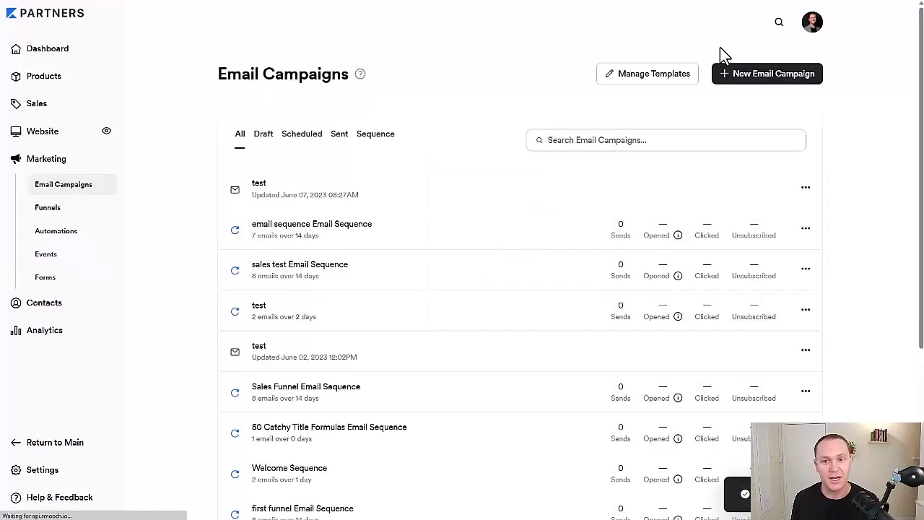
click(76, 208)
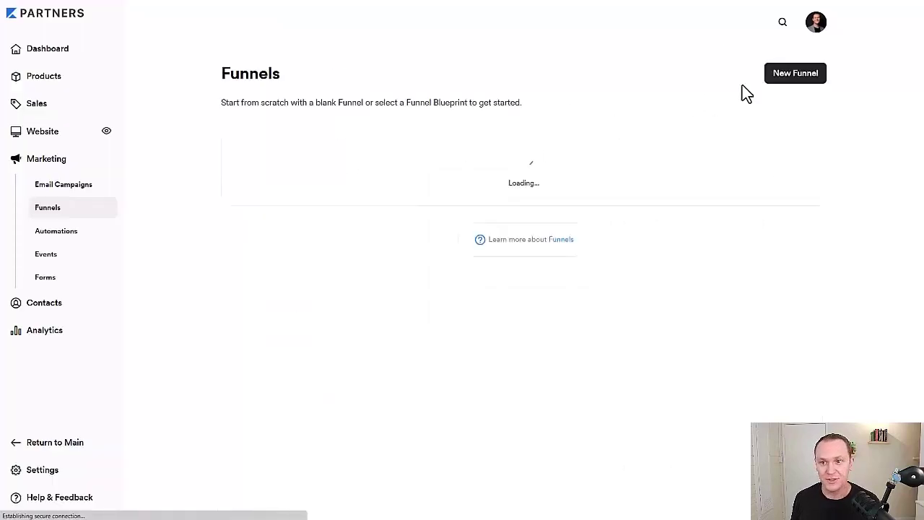
click(786, 75)
scroll(545, 180, down, 4)
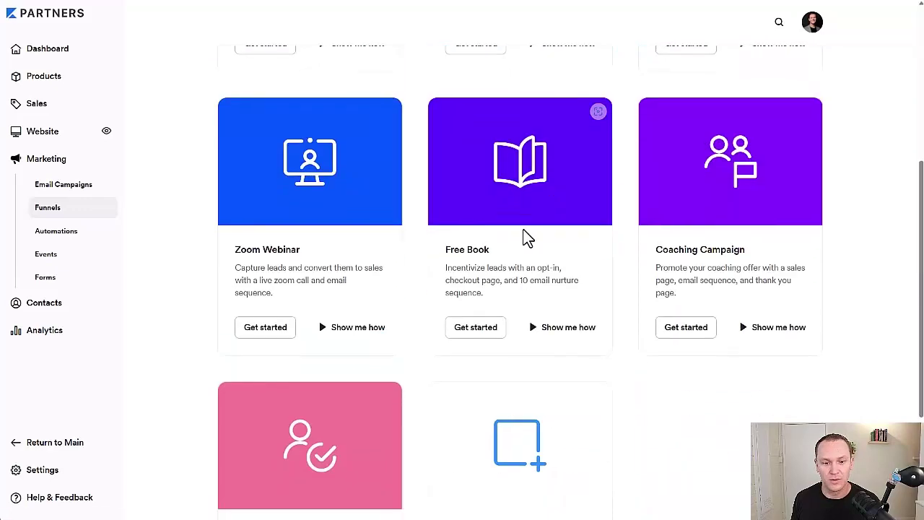
click(472, 335)
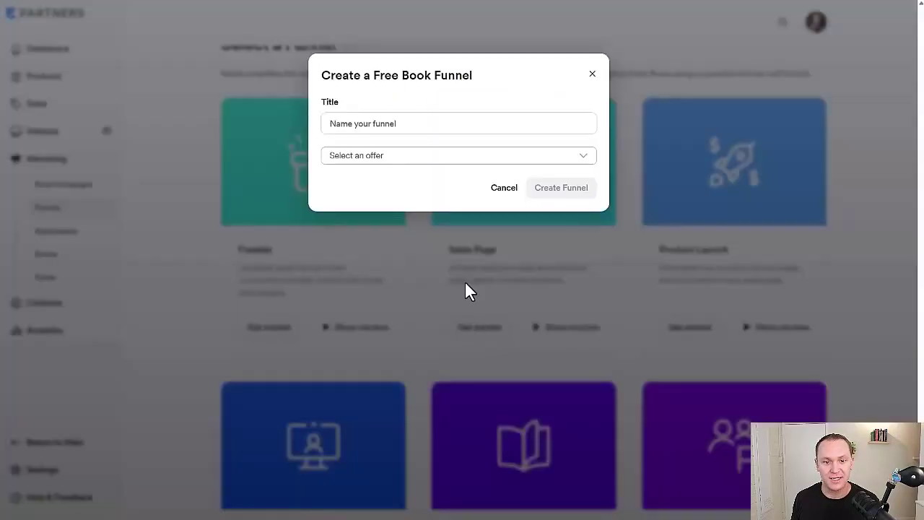
Title the funnel "ebook funnel", assign the $7.00 ebook offer to it and create the funnel.
click(391, 124)
text(ebook runn)
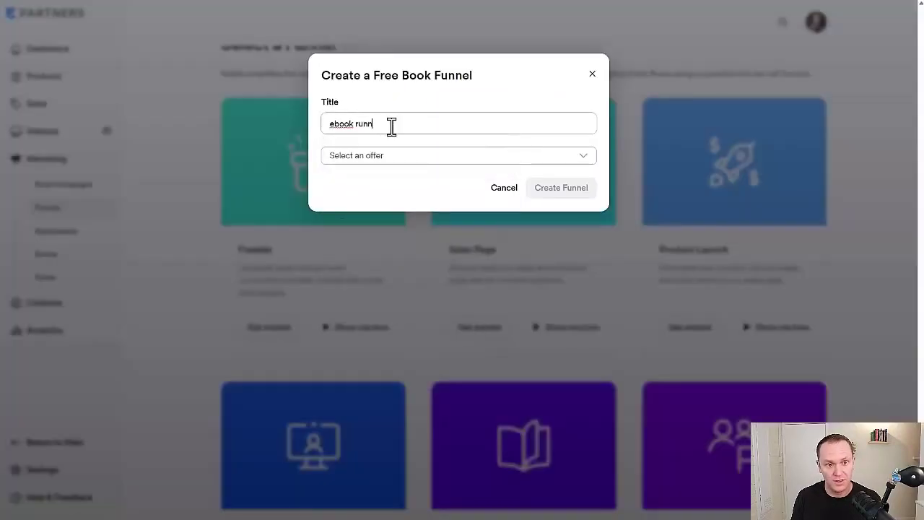
key(BackSpace)
key(BackSpace)
key(BackSpace)
key(BackSpace)
text(funn)
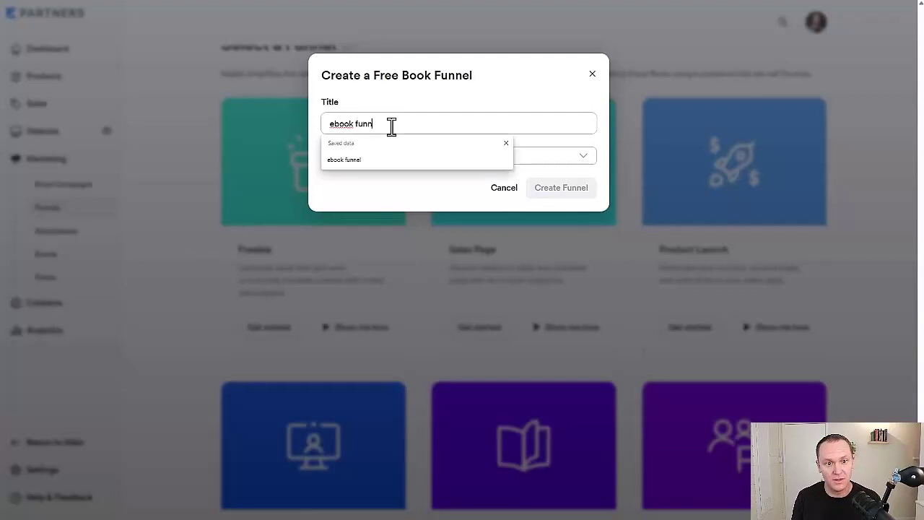
text(el)
click(398, 157)
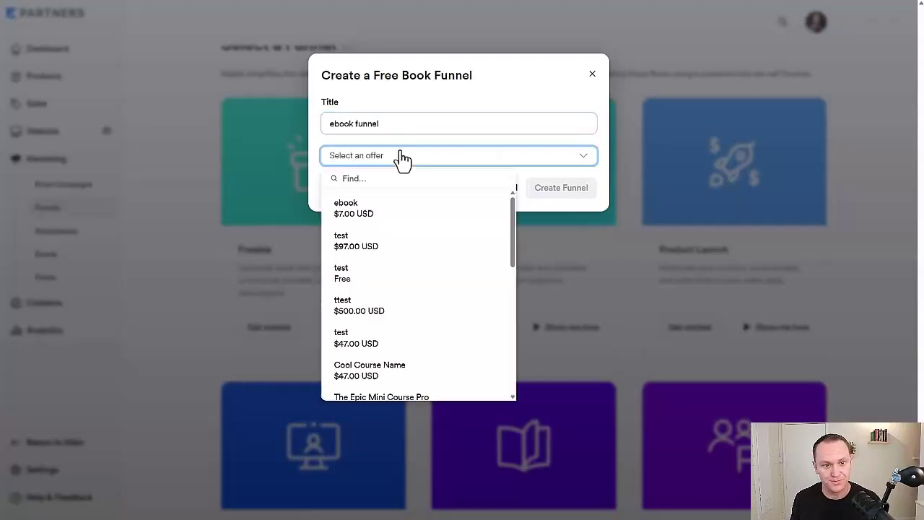
click(375, 217)
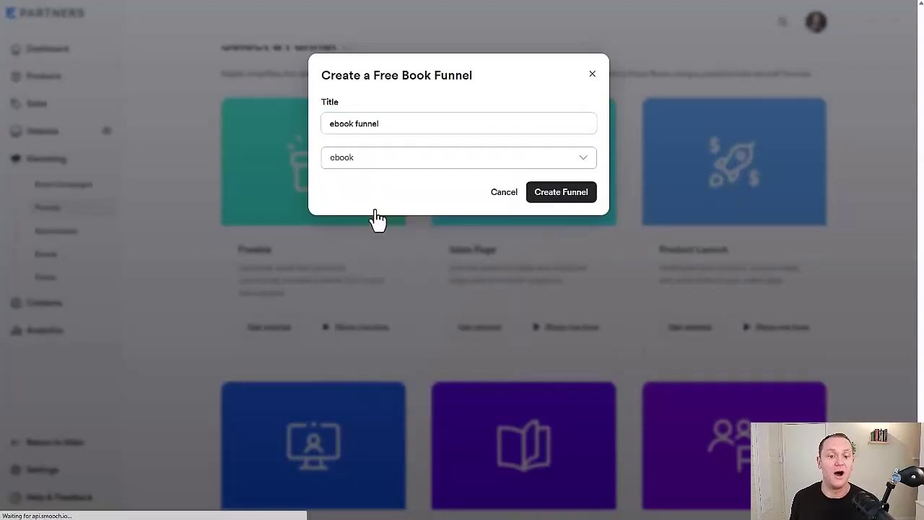
click(567, 197)
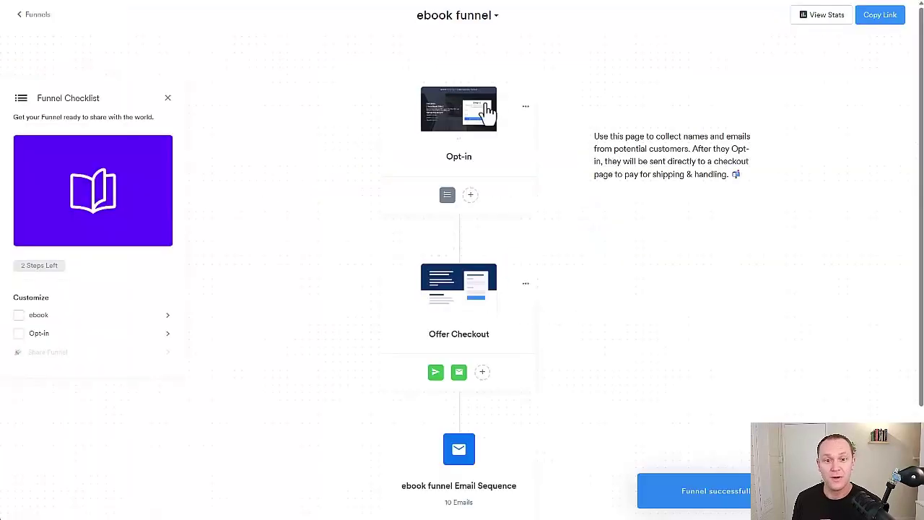
Open the funnel's Opt-in page and examine the text and background settings of its banner and hero blocks.
scroll(471, 192, down, 2)
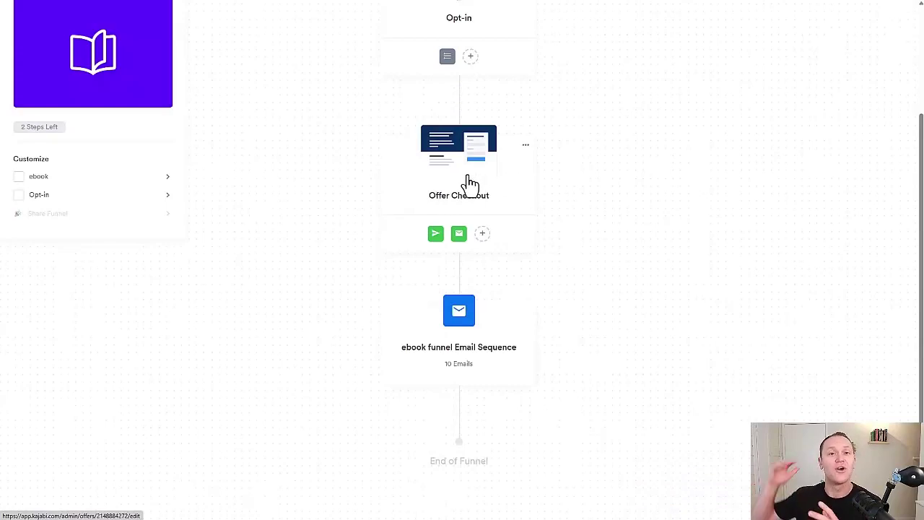
scroll(468, 185, up, 2)
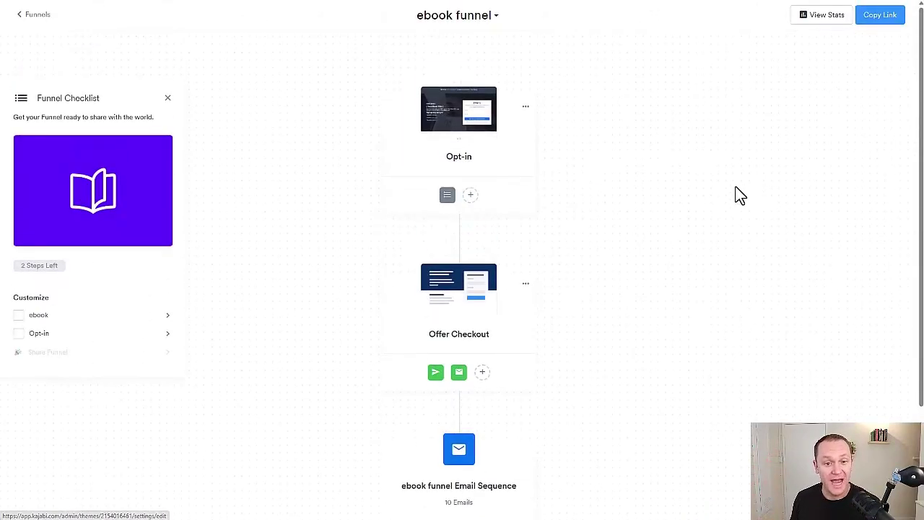
mouse_move(431, 139)
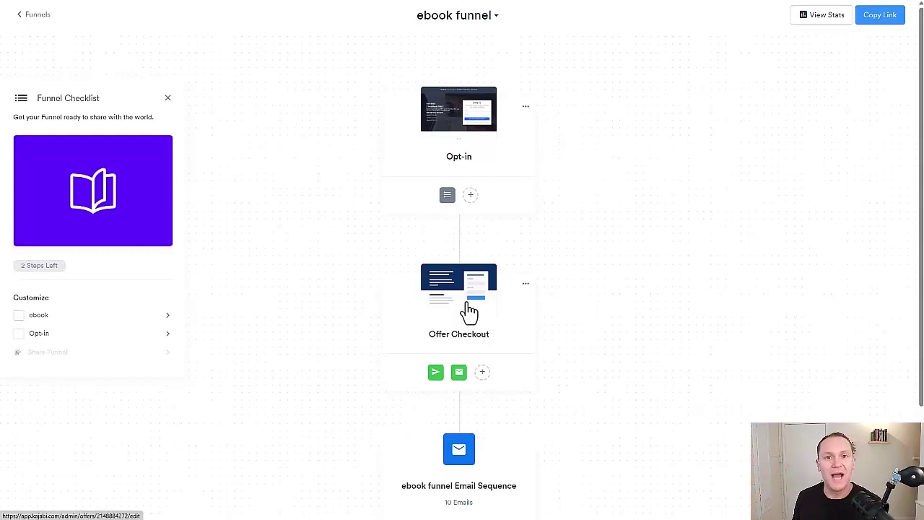
mouse_move(378, 135)
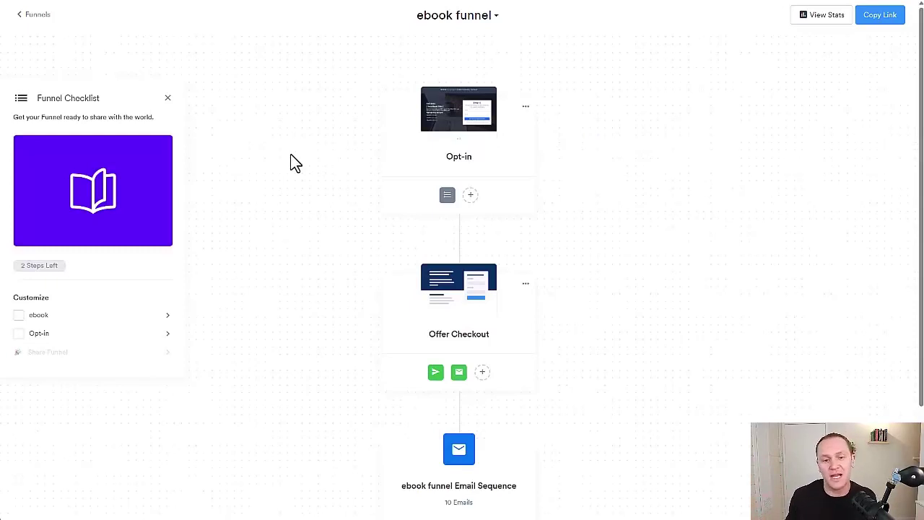
click(401, 143)
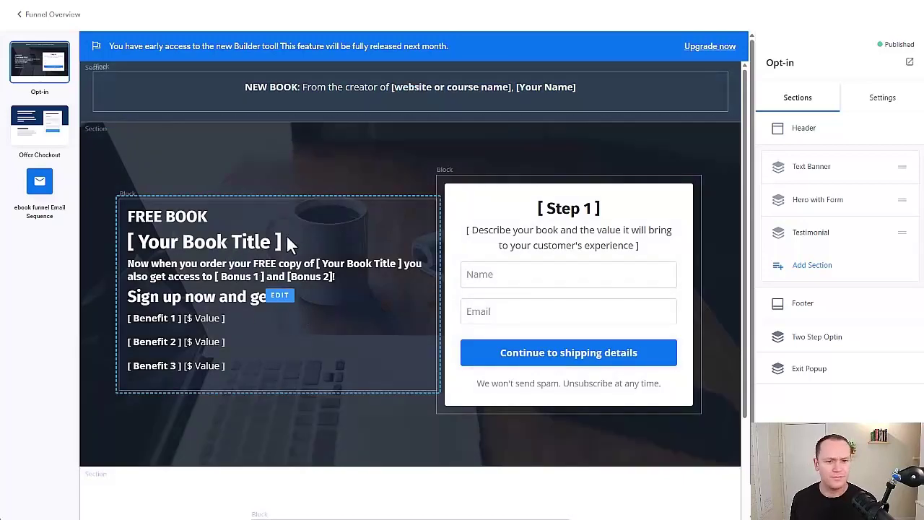
click(229, 110)
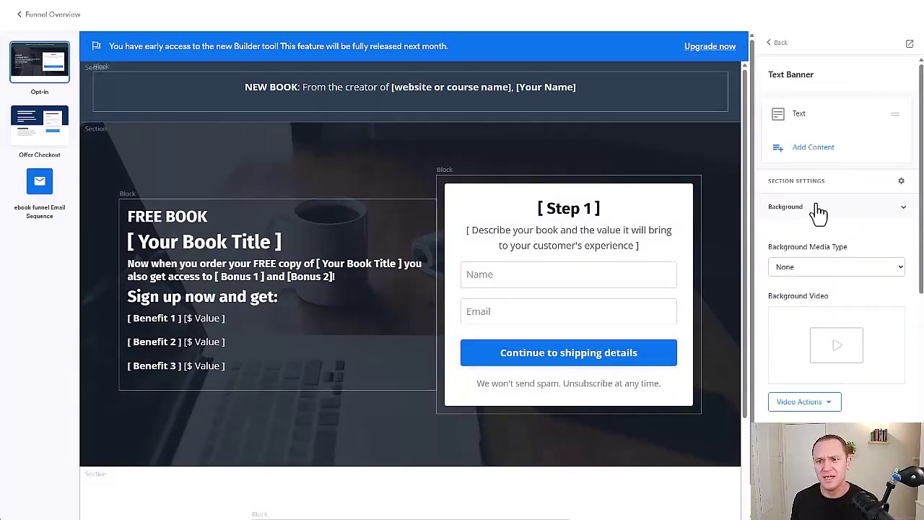
click(642, 95)
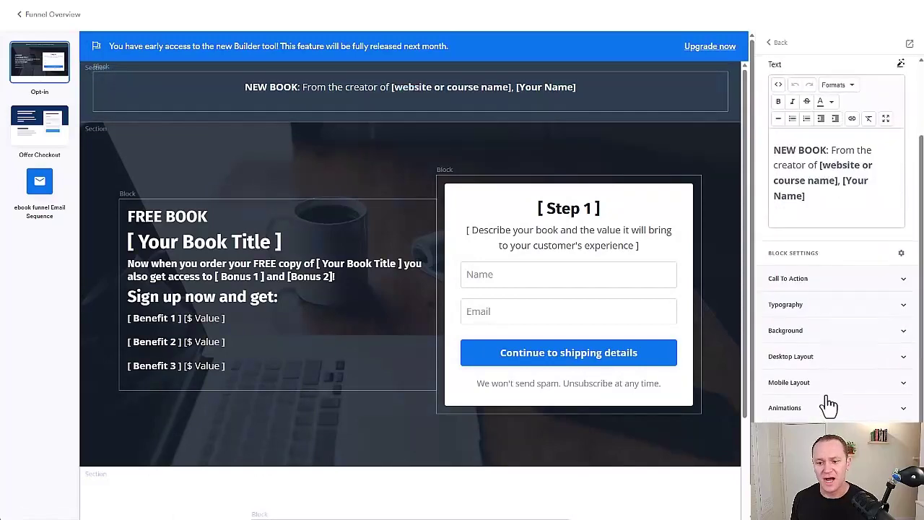
click(818, 330)
scroll(818, 341, down, 4)
scroll(613, 137, down, 1)
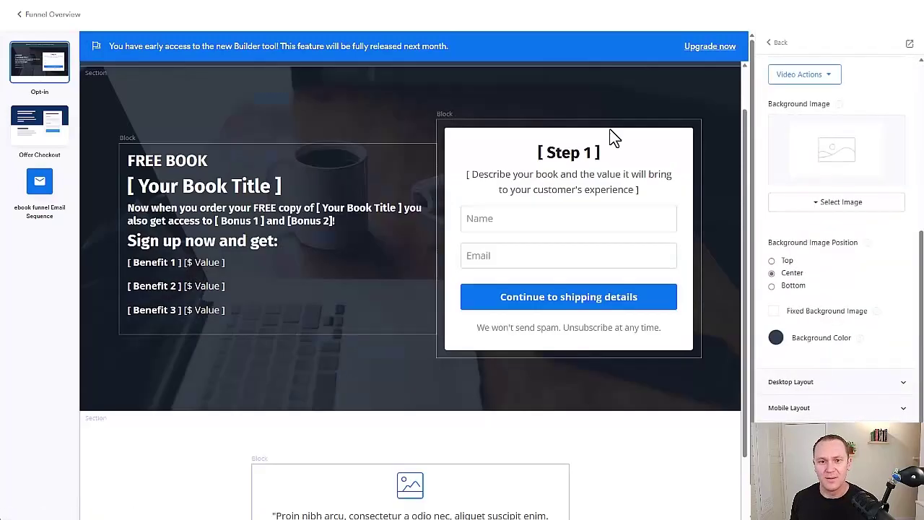
scroll(496, 217, down, 2)
scroll(252, 136, up, 3)
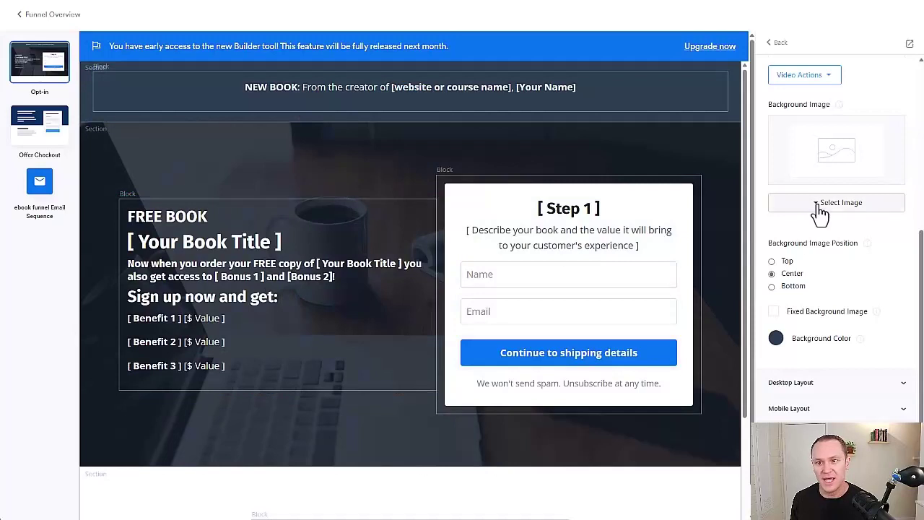
click(251, 257)
scroll(860, 244, down, 3)
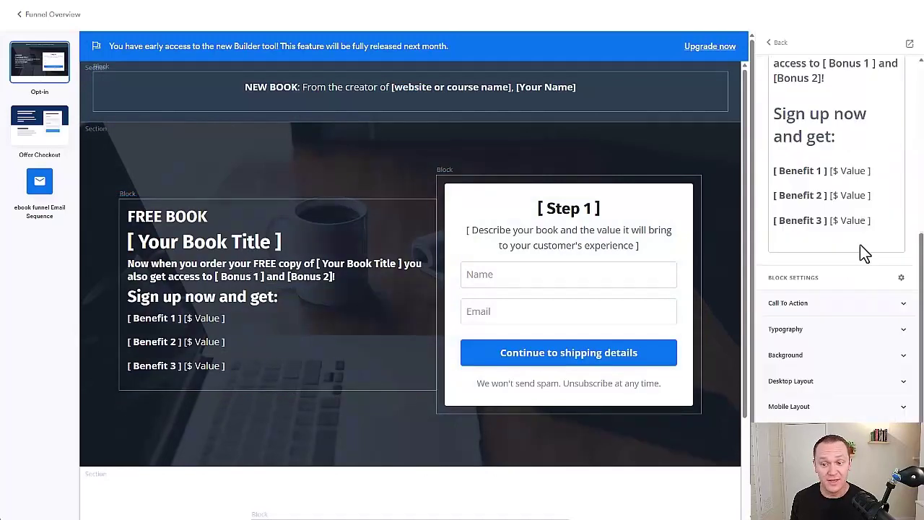
scroll(860, 244, down, 1)
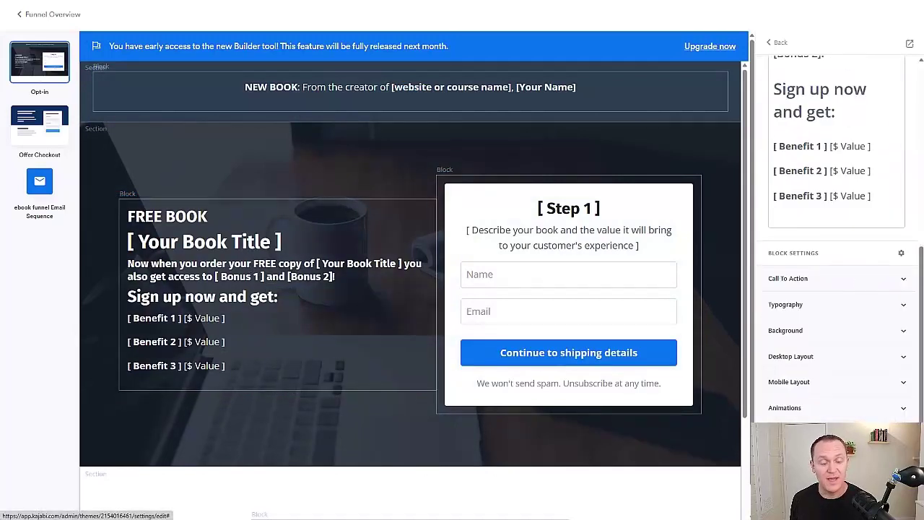
Open the Opt-in page's general details and set the ending of its URL to "ebook".
click(840, 434)
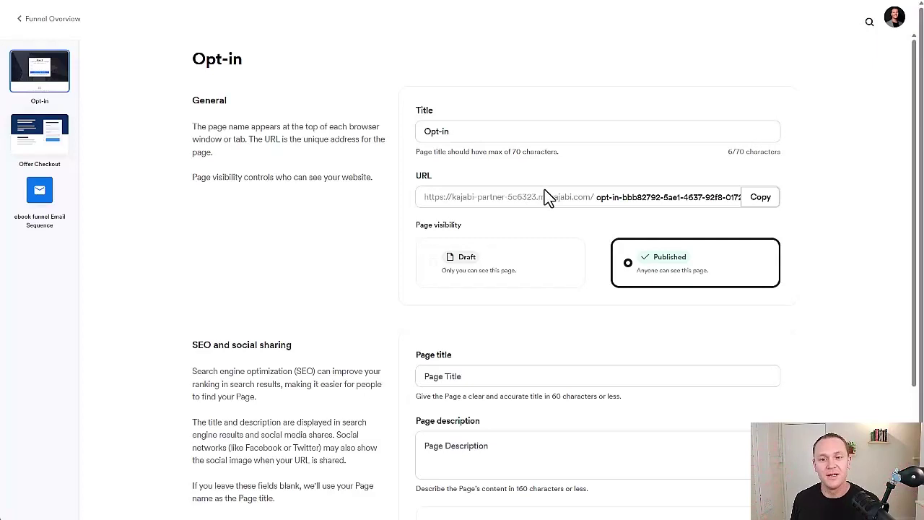
drag(598, 200, 901, 234)
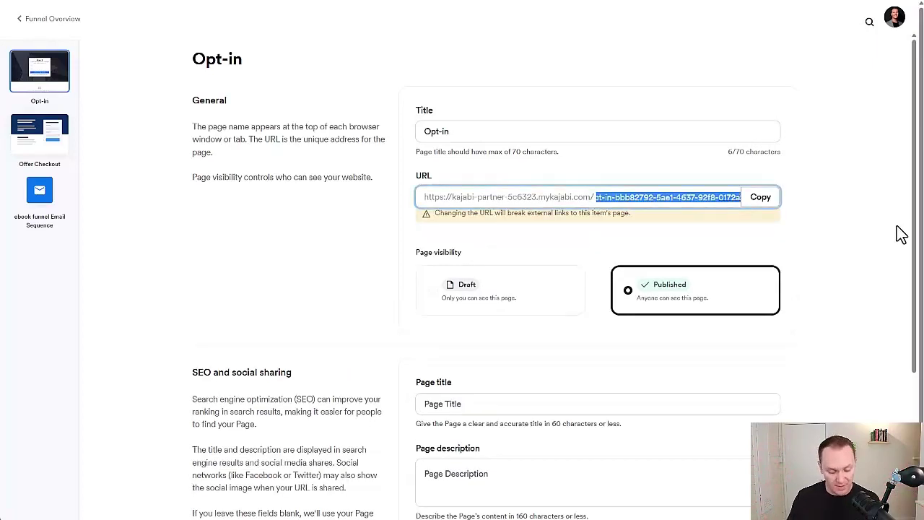
text(ebook)
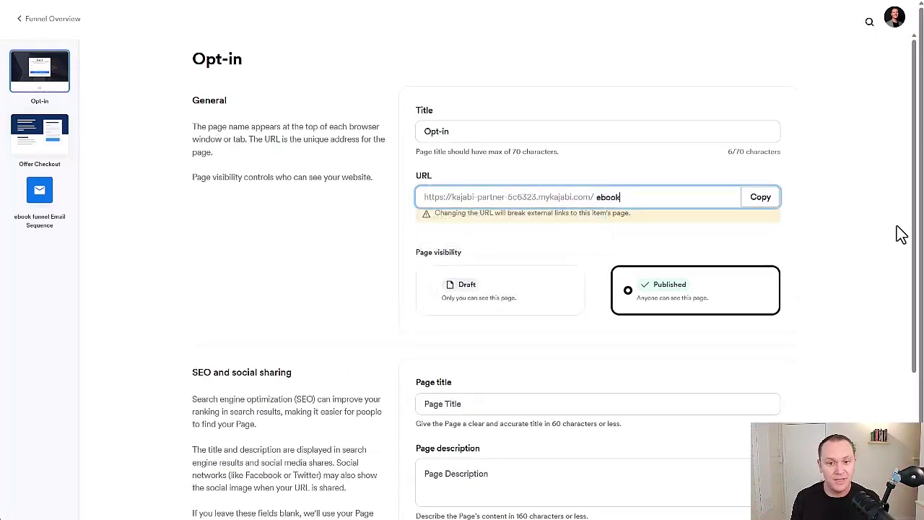
click(893, 228)
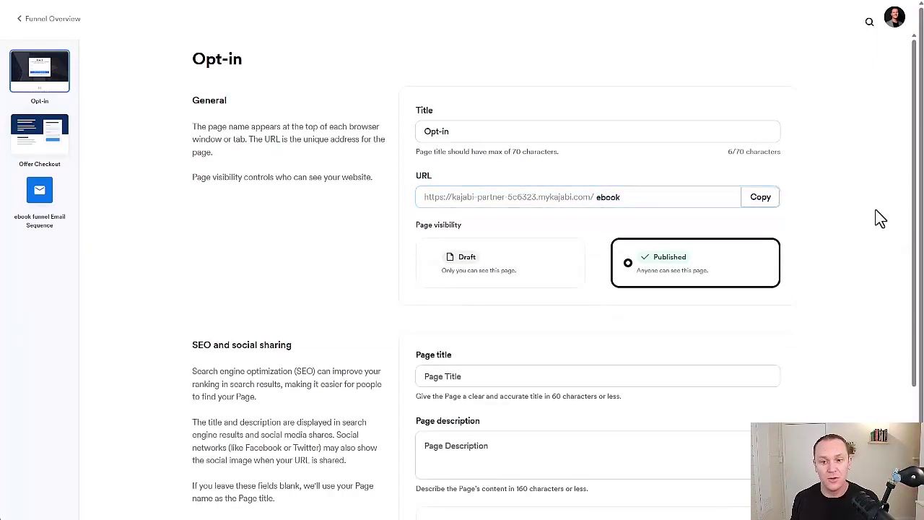
Go back from the Opt-in page details to the funnel overview and open the ebook funnel Email Sequence.
click(714, 203)
click(235, 229)
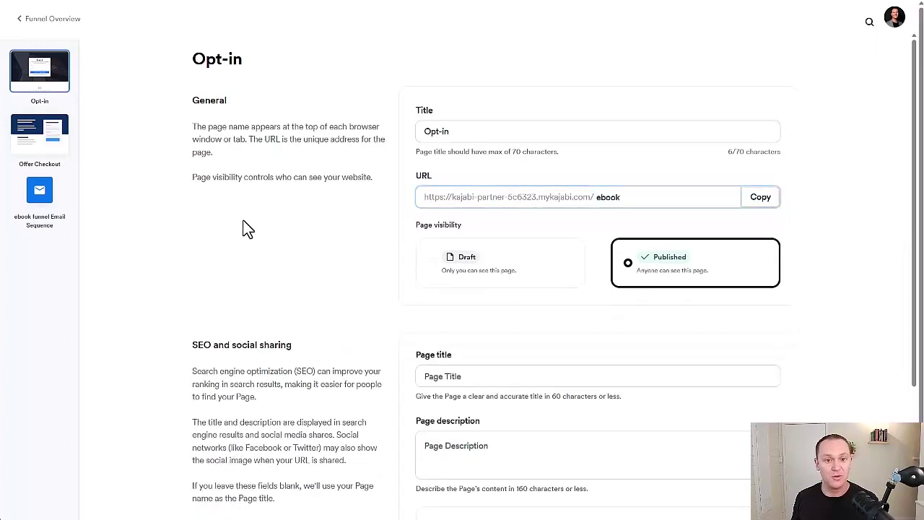
click(72, 31)
scroll(576, 305, down, 3)
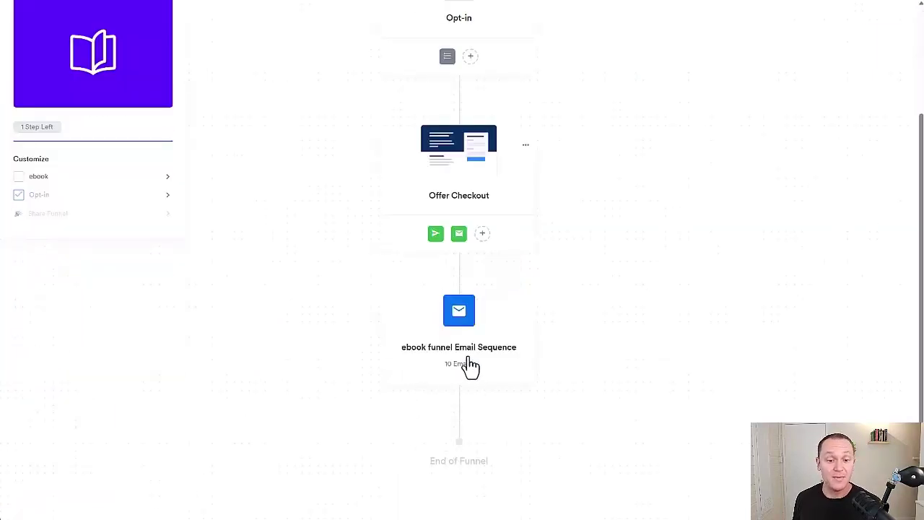
click(461, 332)
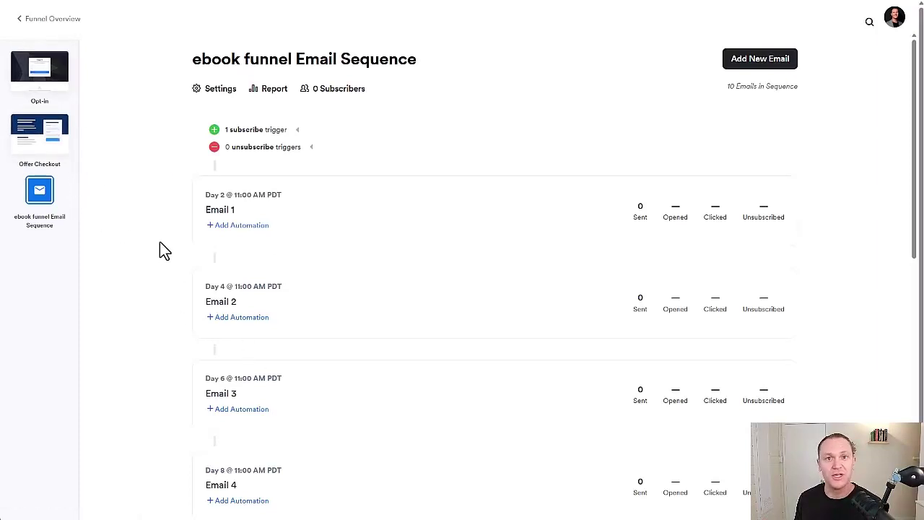
Examine the full list of emails in the ebook funnel Email Sequence and the day each one is scheduled.
scroll(161, 243, down, 1)
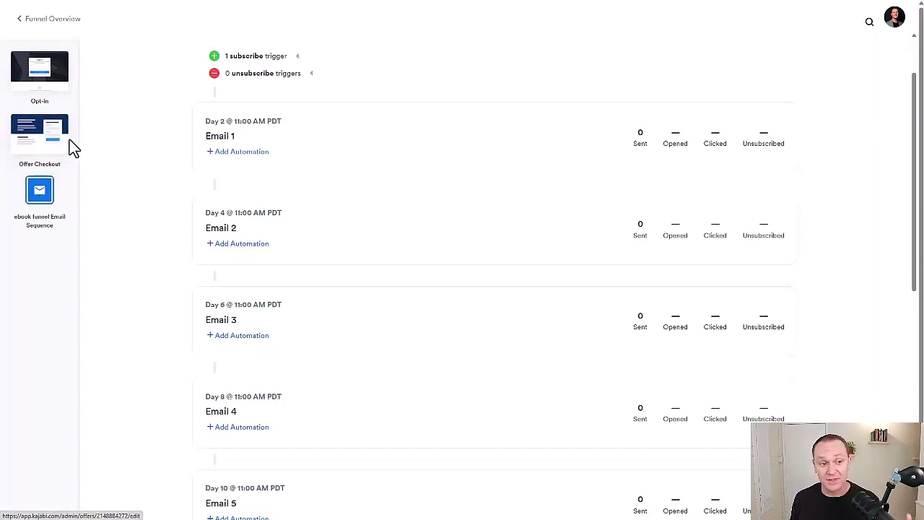
scroll(130, 248, down, 3)
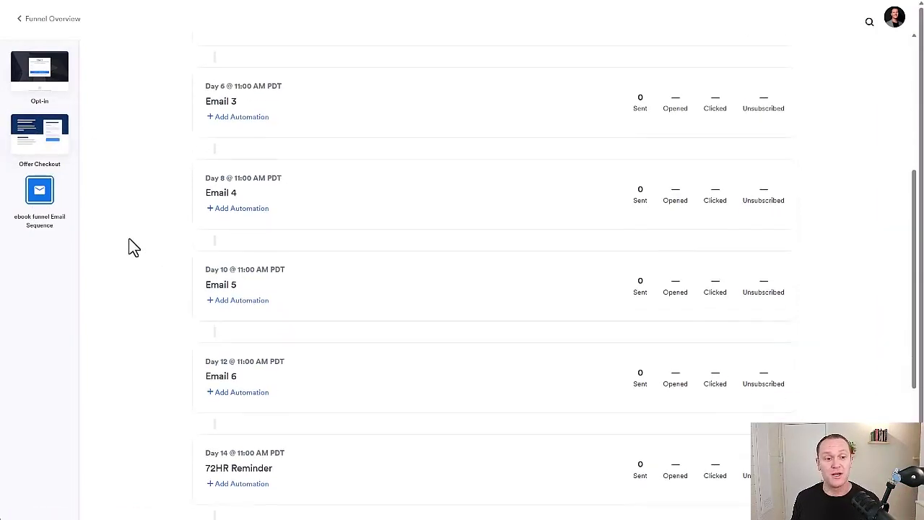
scroll(128, 248, down, 1)
scroll(128, 247, up, 4)
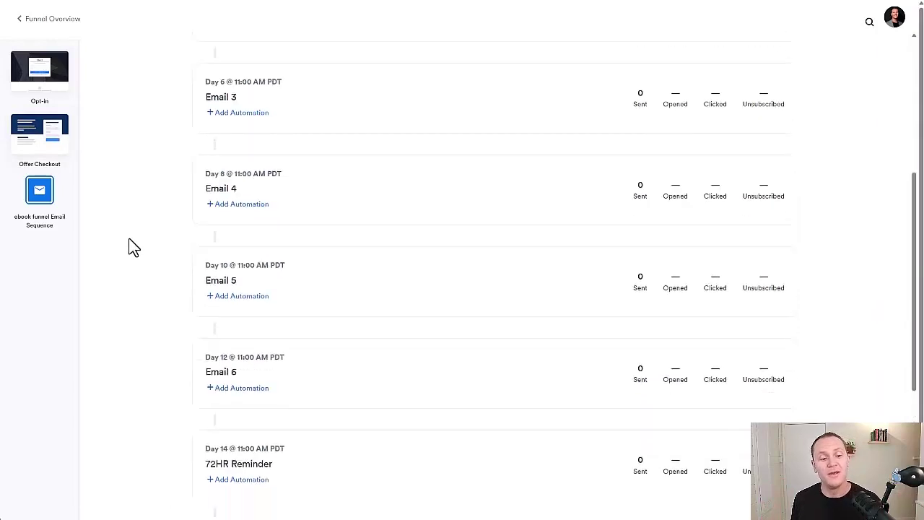
scroll(137, 216, down, 6)
scroll(145, 197, up, 6)
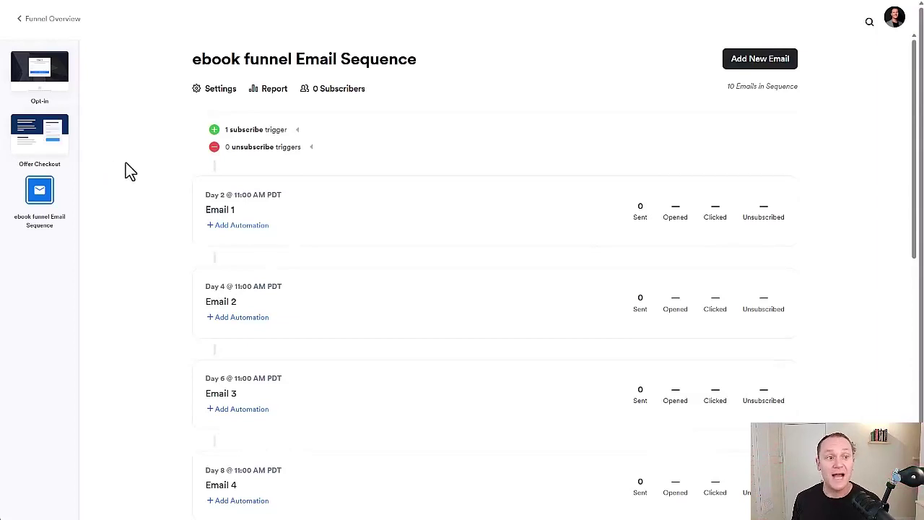
Return to the funnel overview and review its stages from the opt-in through the checkout to the email sequence.
click(39, 20)
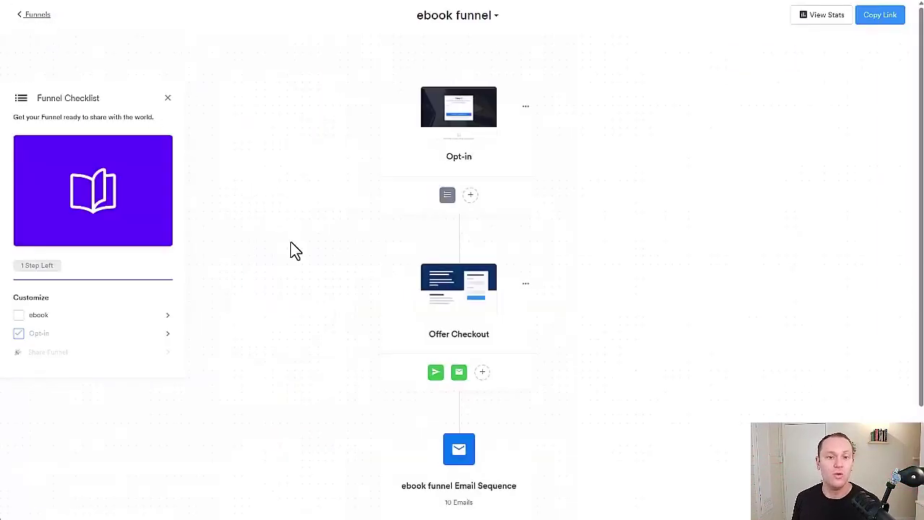
scroll(296, 251, down, 2)
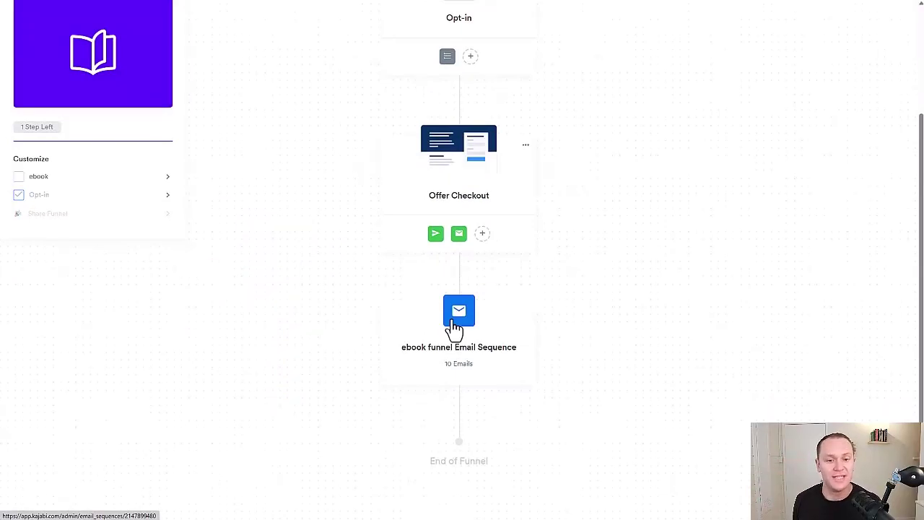
scroll(337, 256, up, 2)
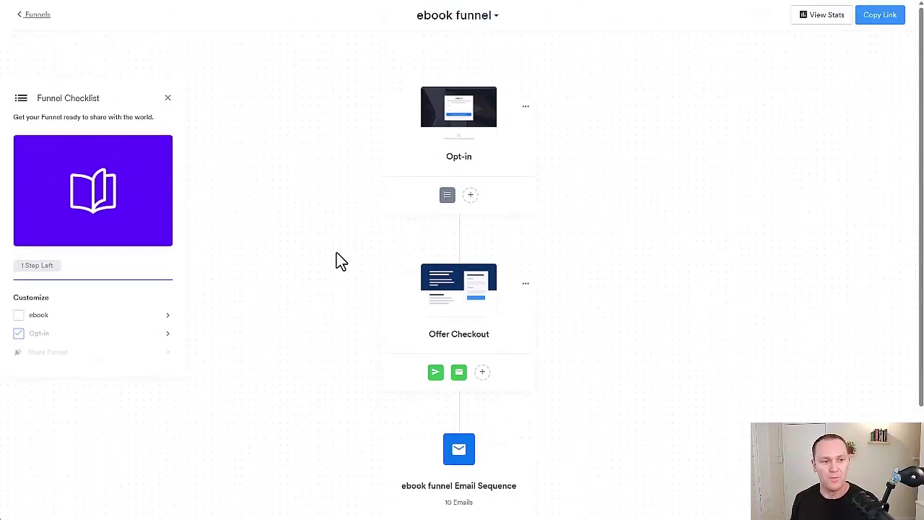